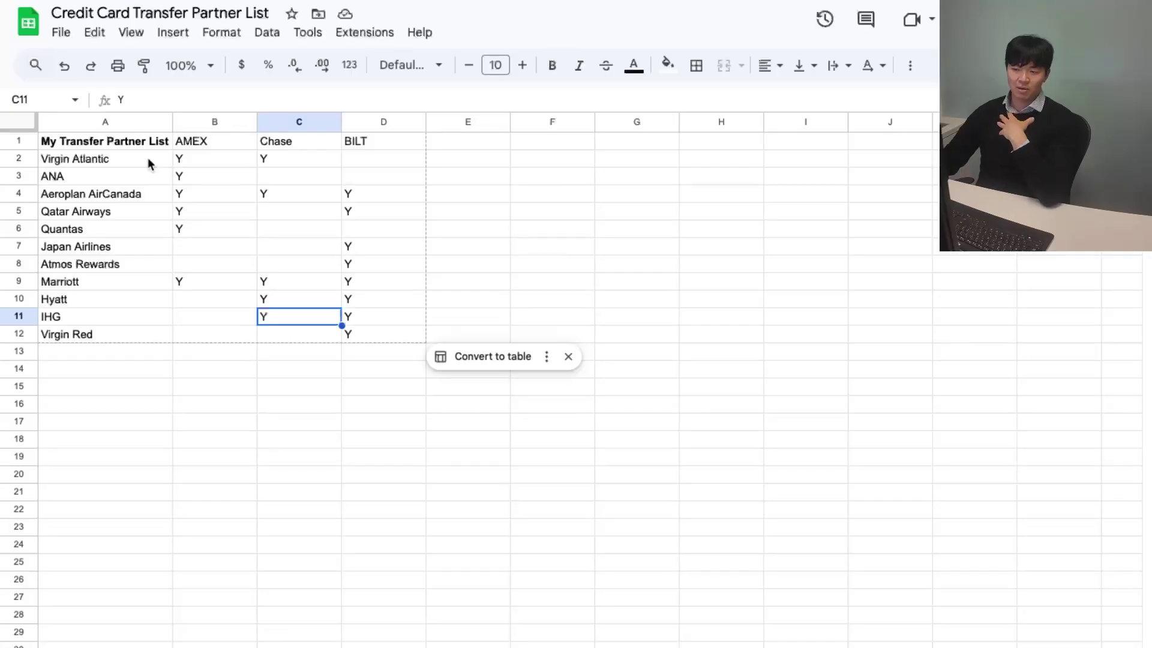
- Examine which cards transfer to Virgin Atlantic, ANA, Aeroplan, Qatar Airways and Quantas in the transfer partner list
{"action": "left_click", "coordinate": [115, 180]}
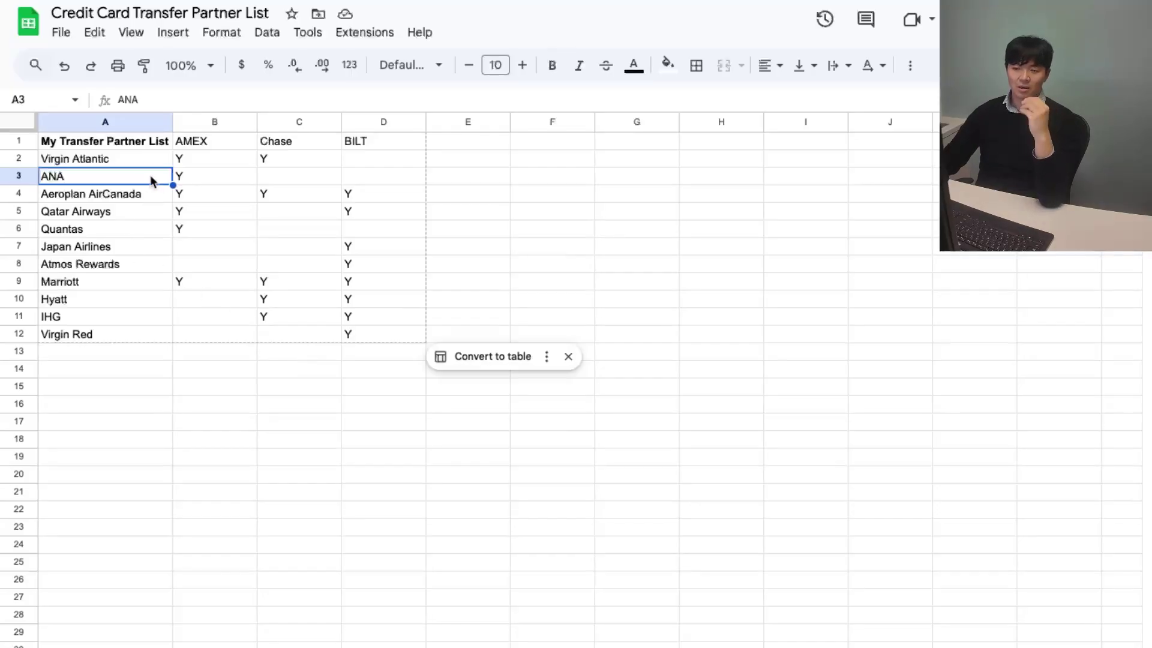
{"action": "left_click", "coordinate": [148, 157]}
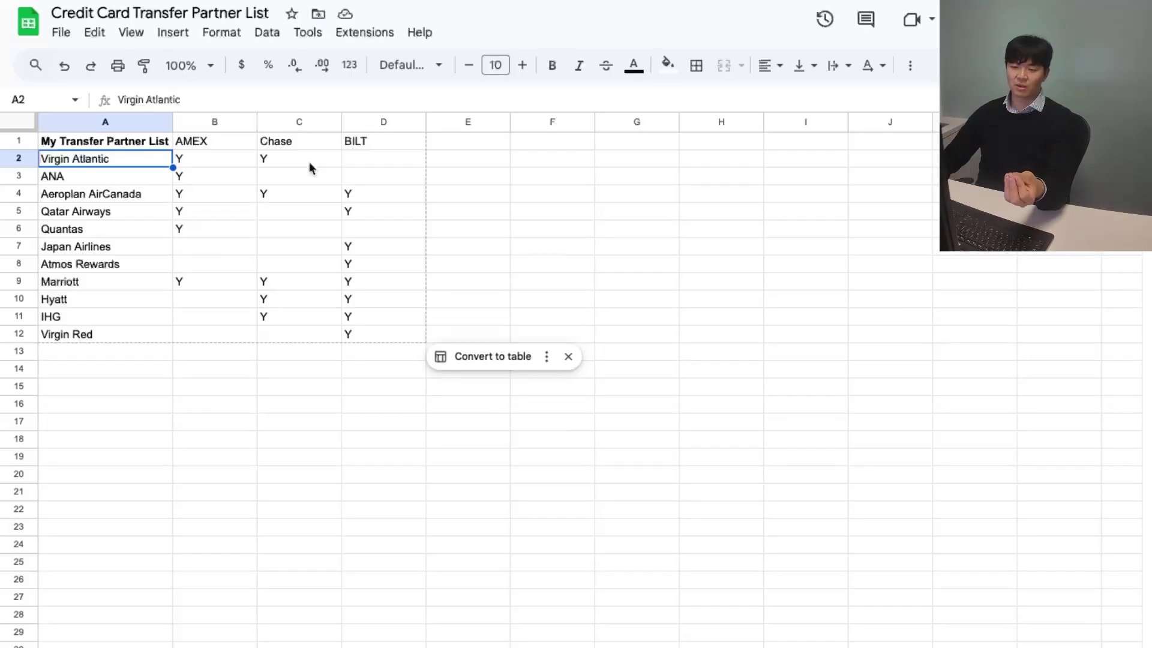
{"action": "left_click", "coordinate": [168, 226]}
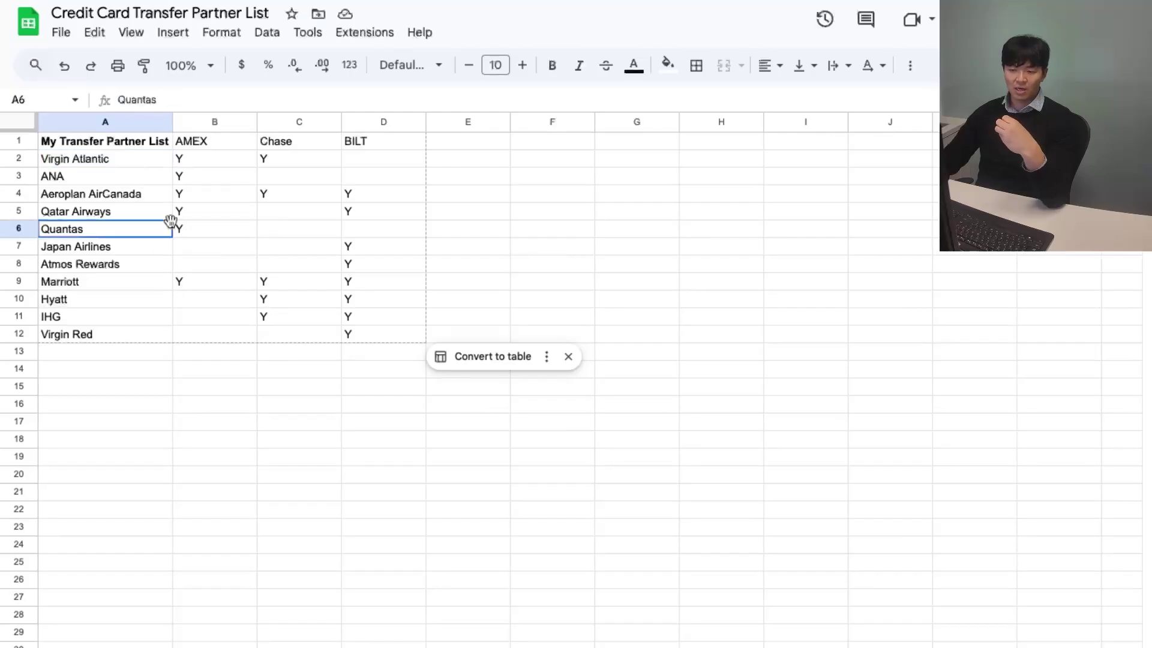
{"action": "left_click", "coordinate": [204, 193]}
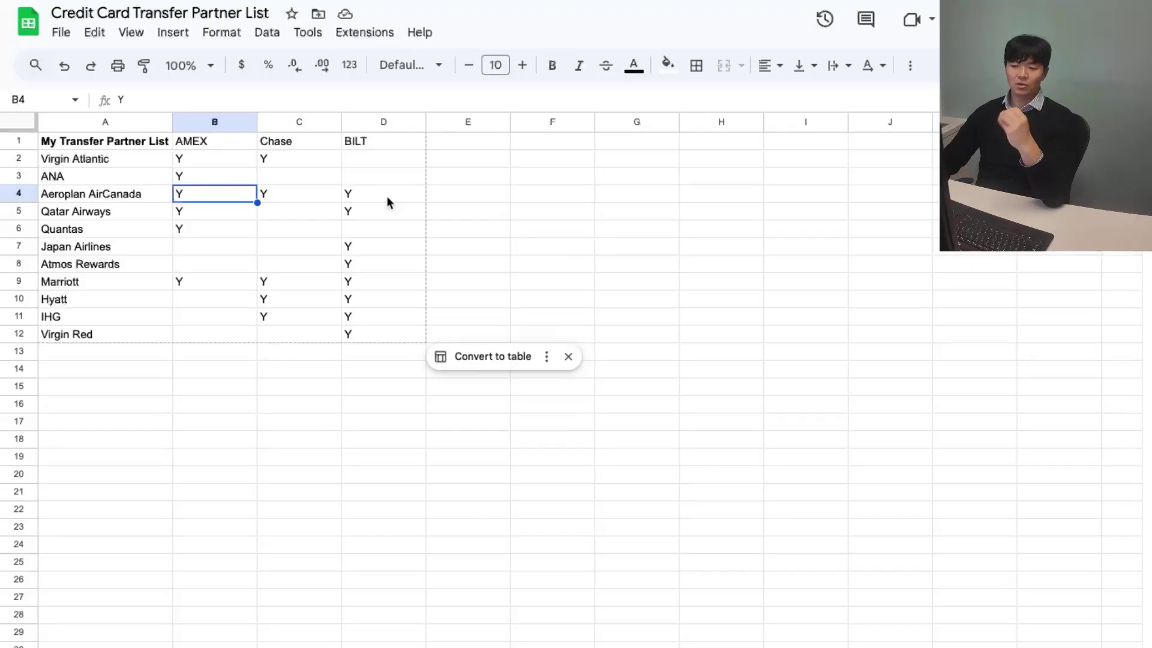
{"action": "left_click", "coordinate": [354, 193]}
{"action": "left_click", "coordinate": [301, 196]}
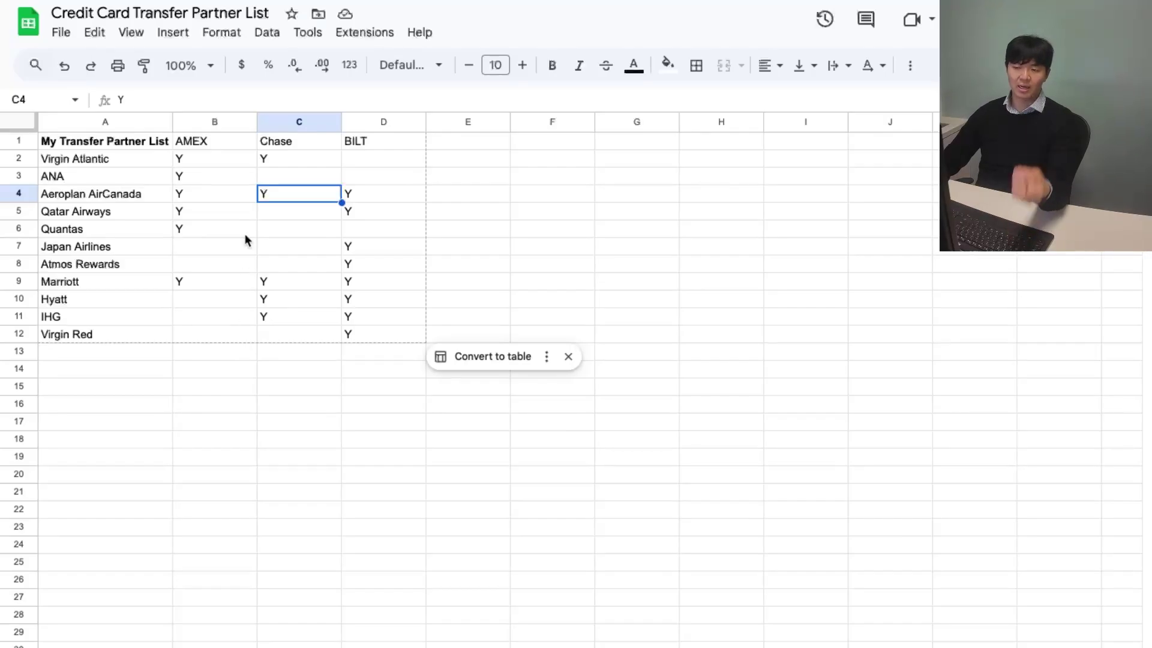
{"action": "left_click", "coordinate": [205, 209]}
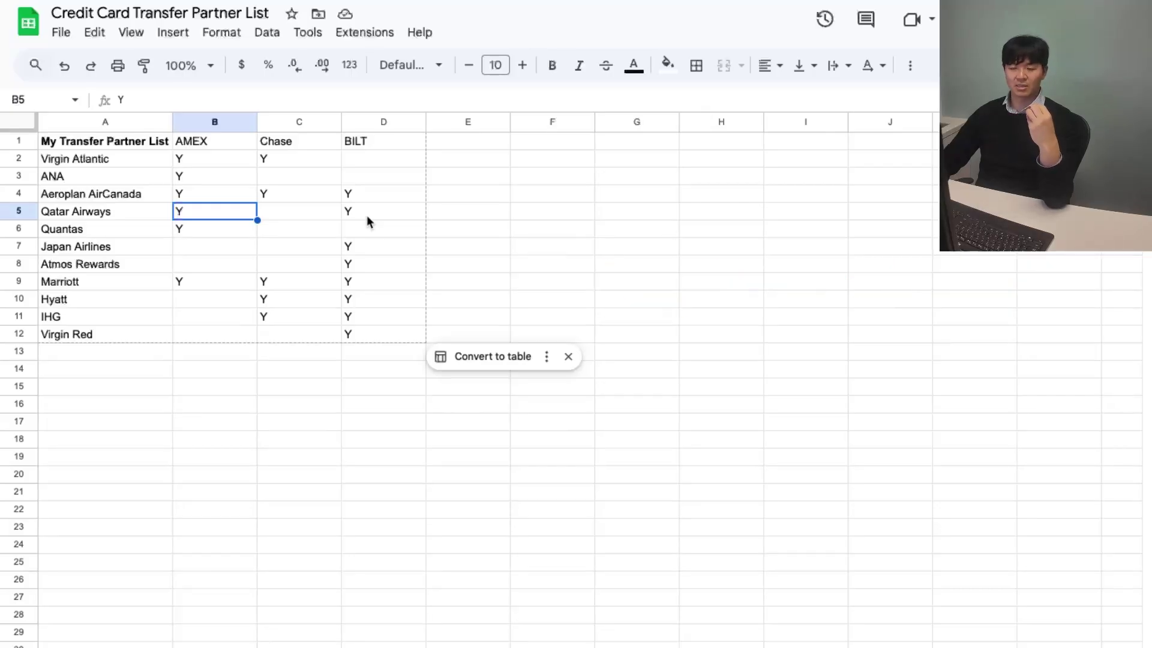
{"action": "left_click", "coordinate": [211, 232]}
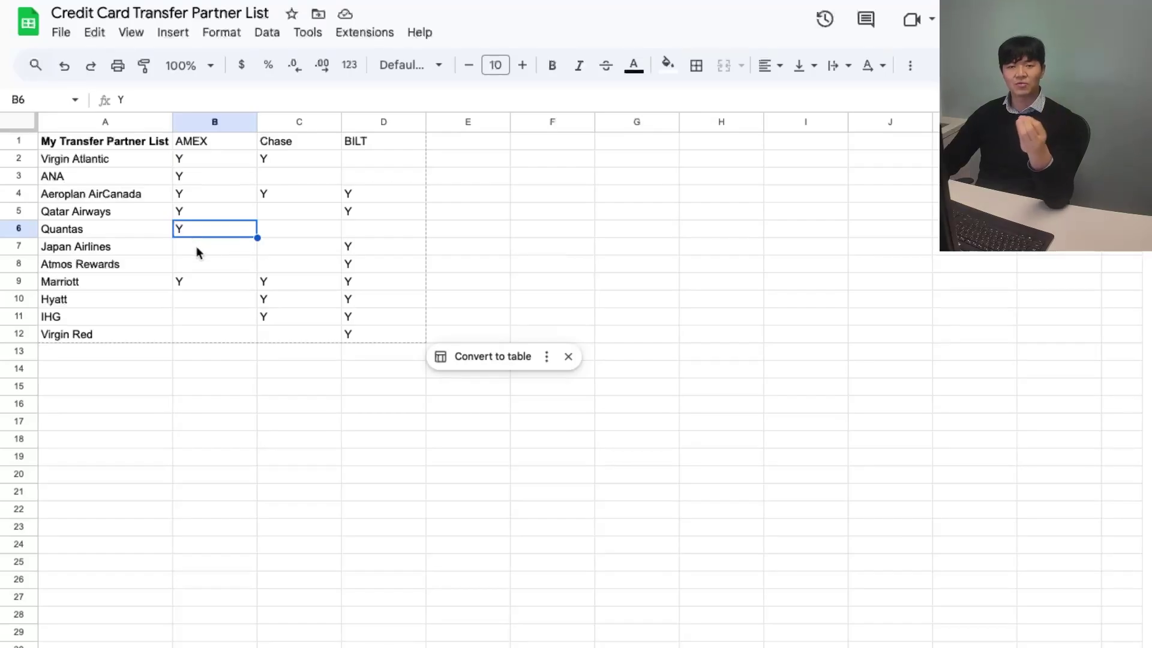
- Compare the BILT, Chase and AMEX entries for Japan Airlines and Atmos Rewards in the partner list
{"action": "left_click", "coordinate": [386, 251]}
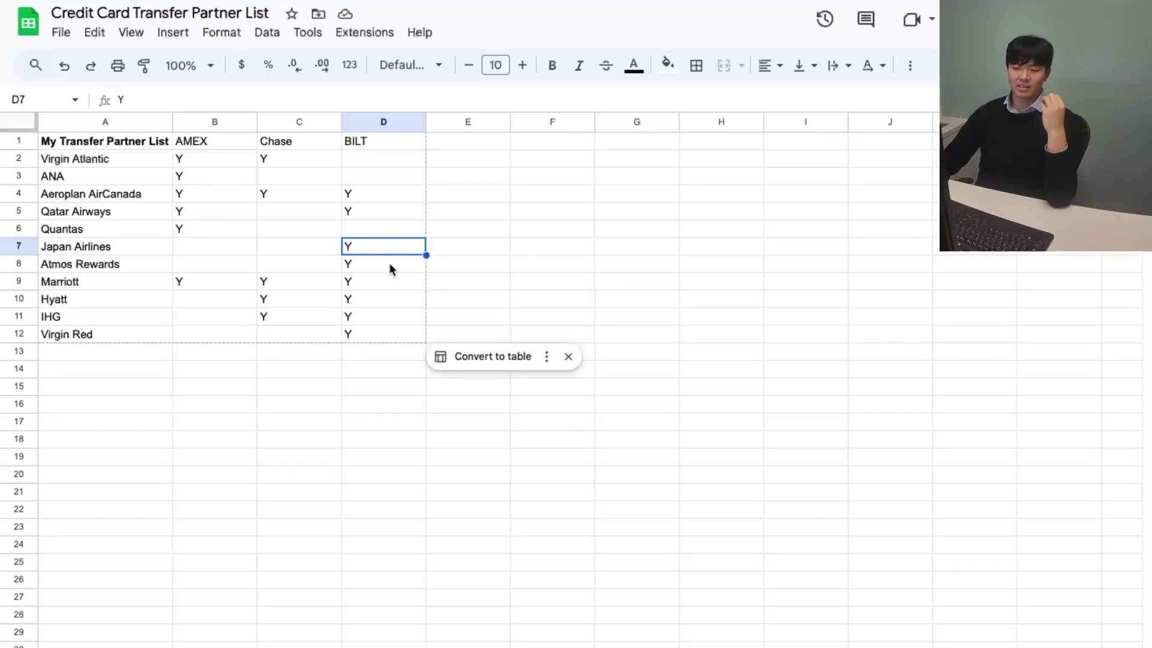
{"action": "left_click", "coordinate": [384, 261]}
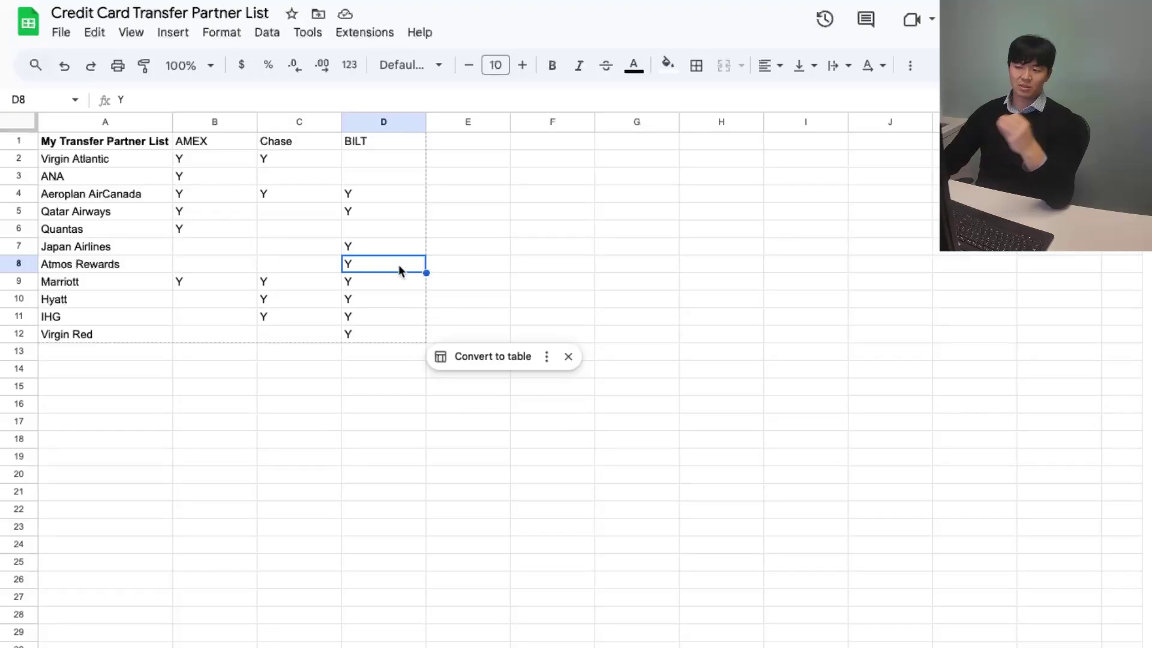
{"action": "left_click", "coordinate": [293, 263]}
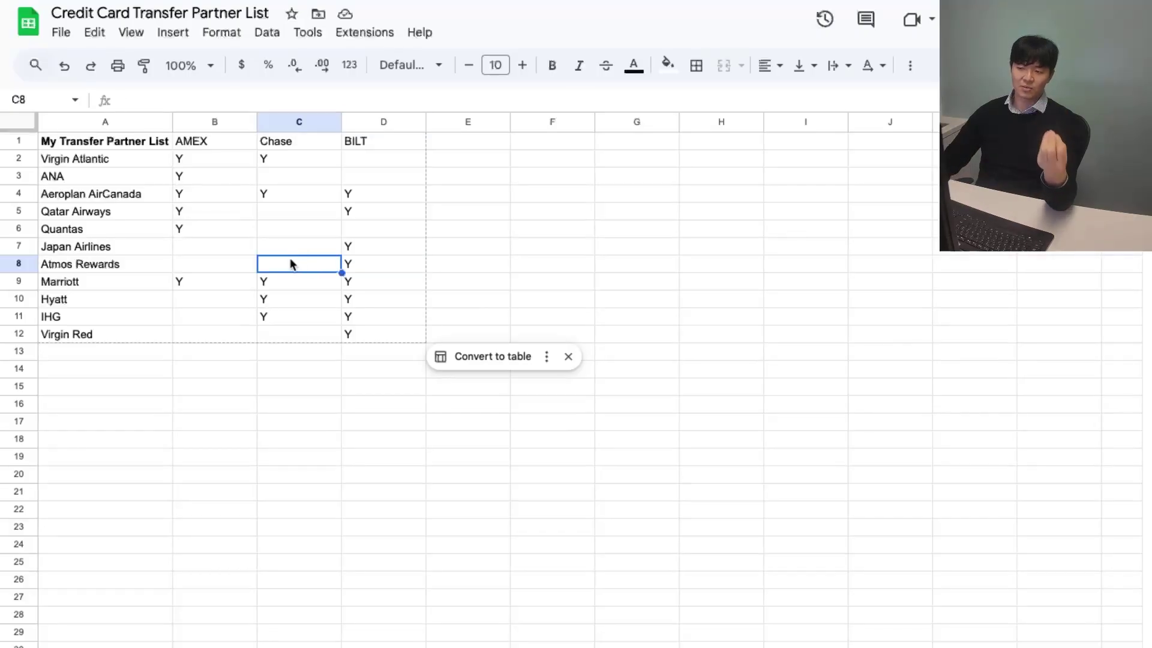
{"action": "left_click", "coordinate": [200, 262]}
{"action": "left_click", "coordinate": [360, 267]}
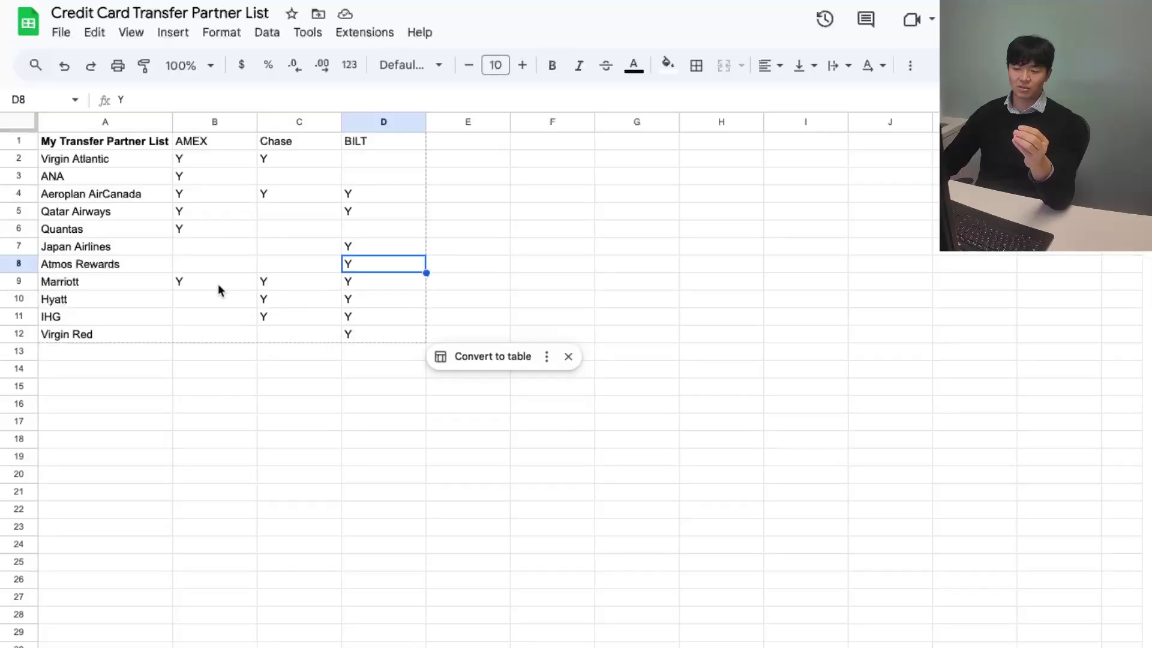
- Review the card coverage for the hotel partners Marriott, Hyatt and IHG in the partner list
{"action": "left_click_drag", "start_coordinate": [217, 283], "coordinate": [361, 315]}
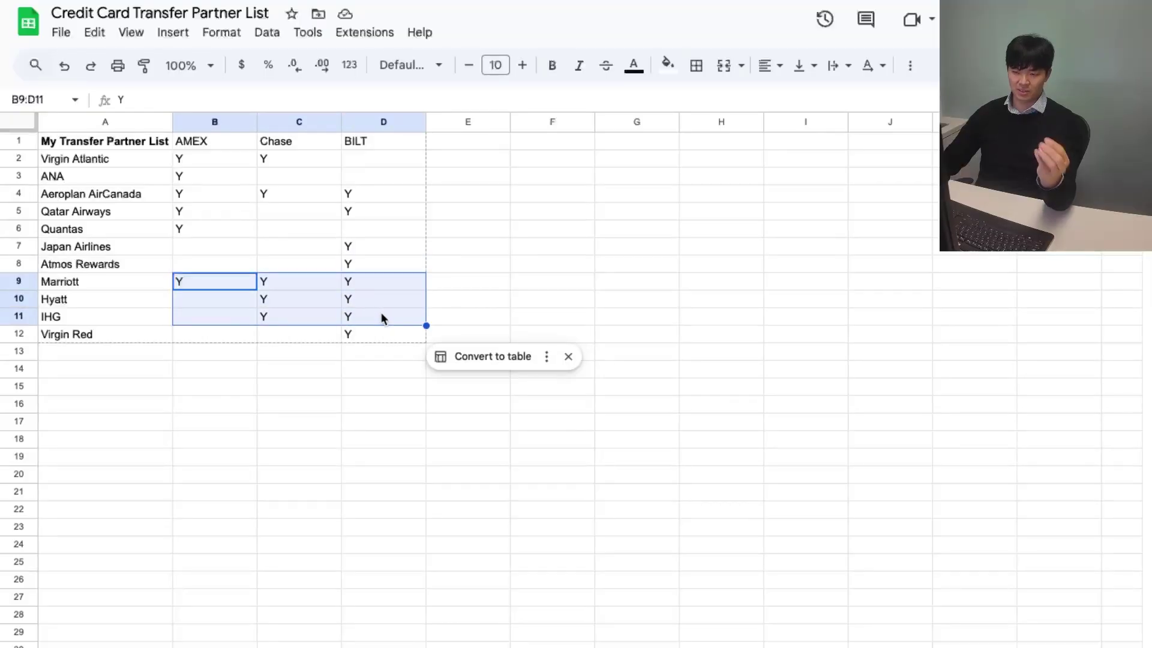
{"action": "left_click", "coordinate": [379, 316]}
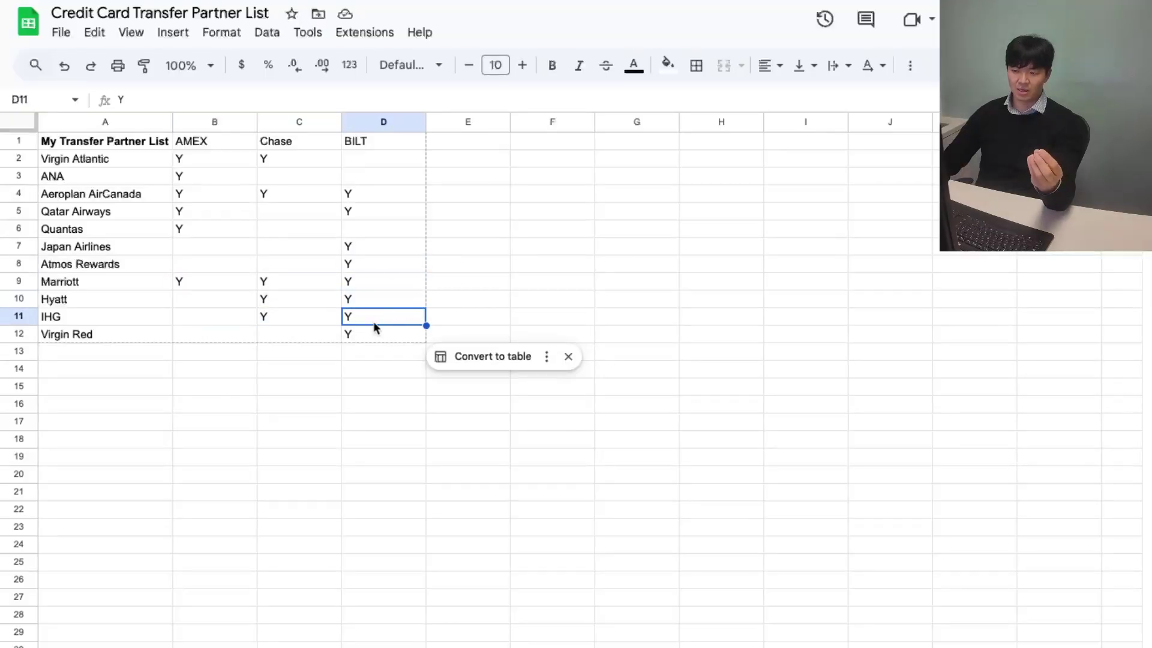
{"action": "left_click", "coordinate": [310, 310]}
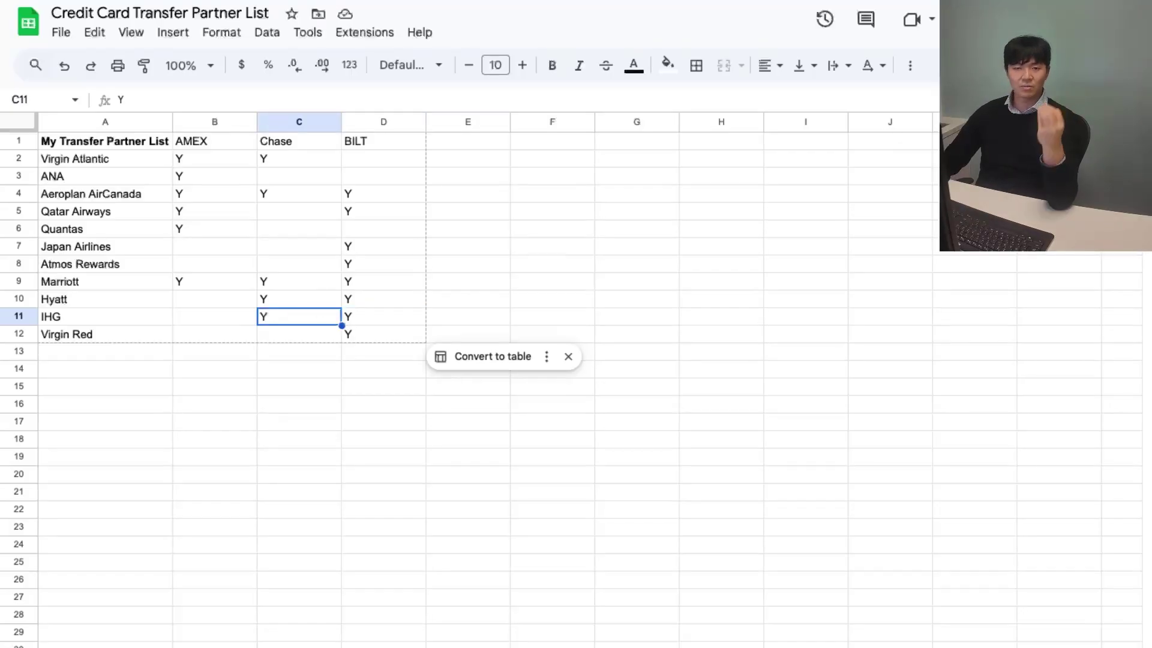
- Switch to the seats.aero results for NYC to DFW and compare the economy award prices with Google's JFK to DFW cash fares
{"action": "left_click", "coordinate": [258, 0]}
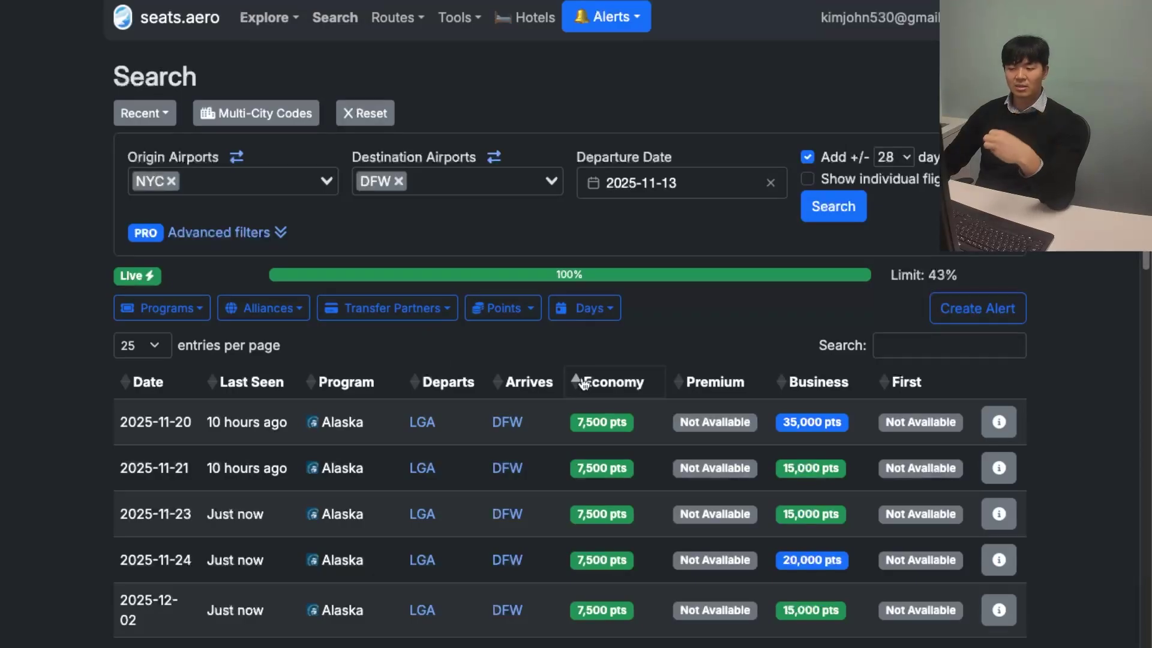
{"action": "scroll", "coordinate": [583, 384], "scroll_direction": "down", "scroll_amount": 1}
{"action": "scroll", "coordinate": [584, 384], "scroll_direction": "down", "scroll_amount": 2}
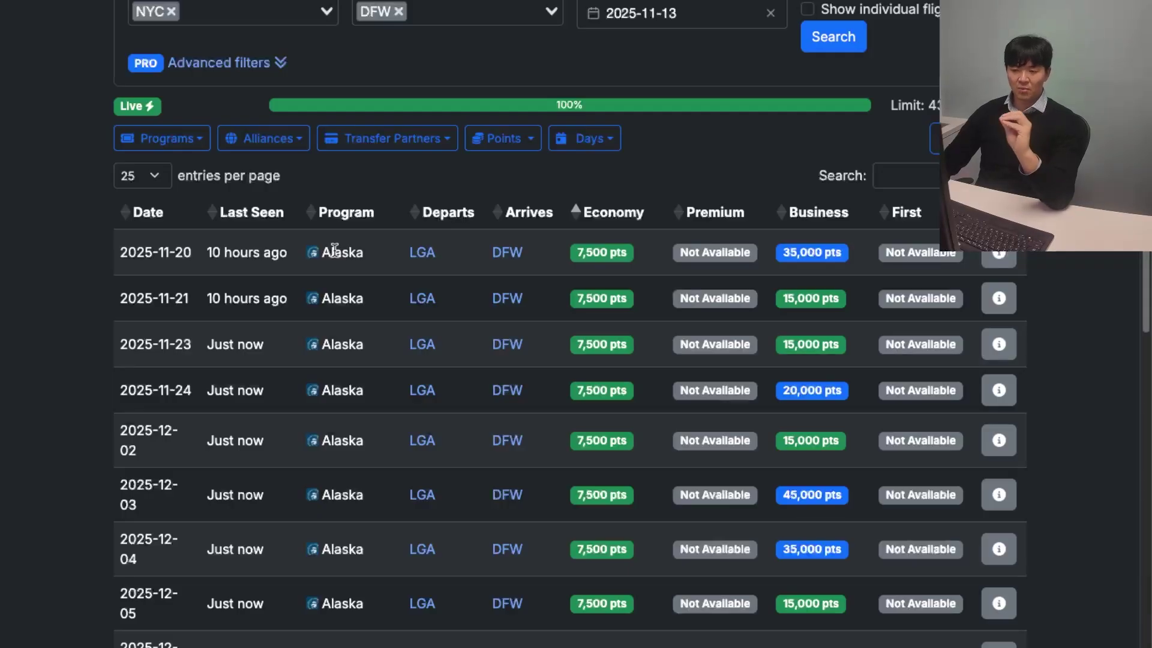
{"action": "mouse_move", "coordinate": [616, 257]}
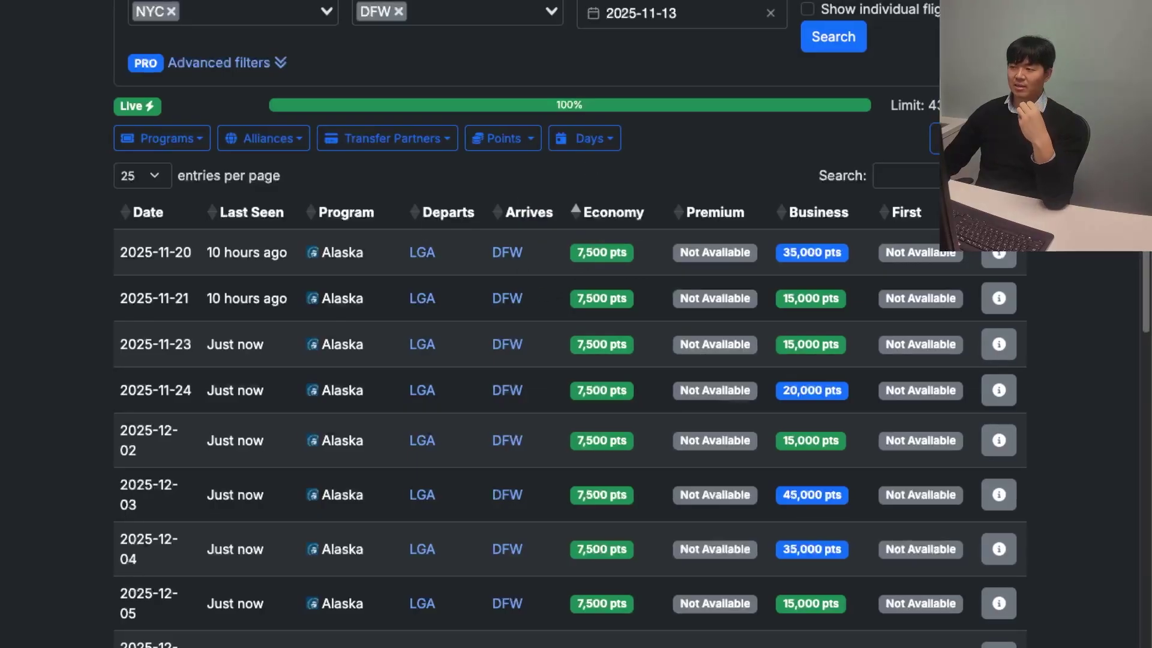
{"action": "key", "text": "ctrl+Tab"}
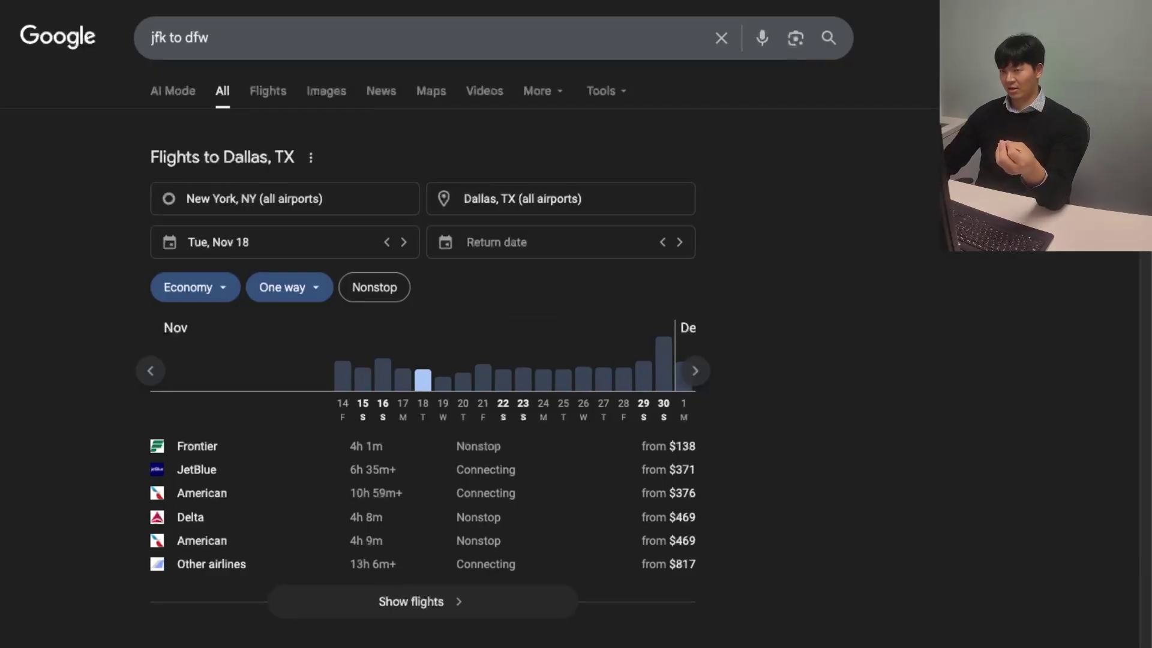
{"action": "key", "text": "ctrl+Tab"}
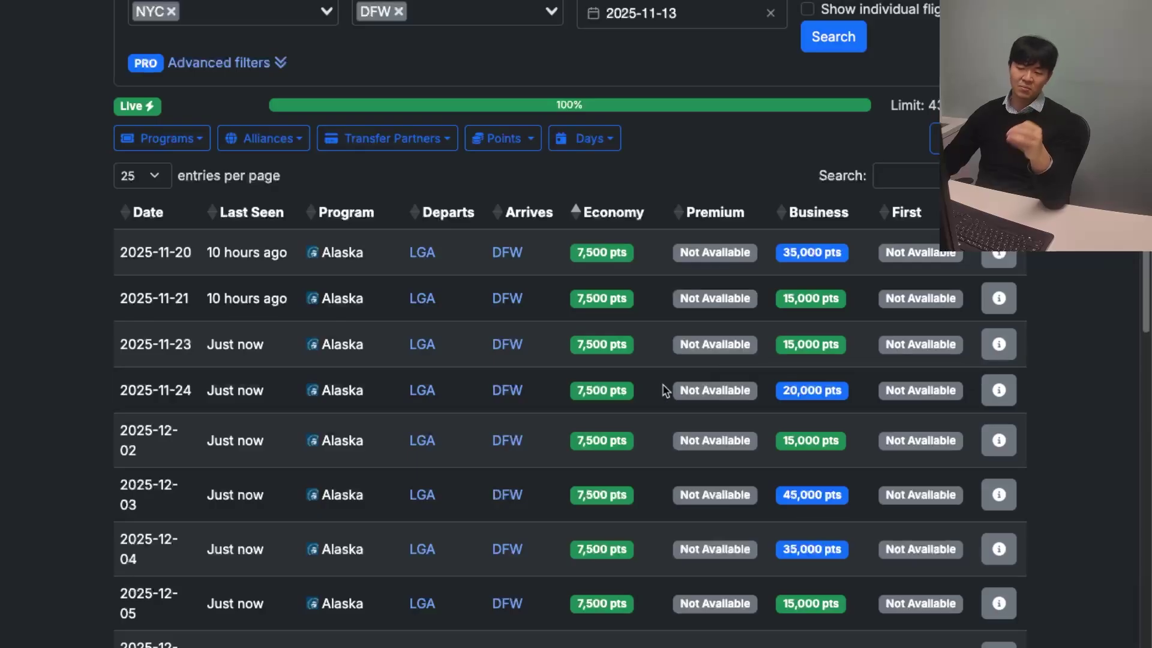
- Browse the rest of the NYC to DFW award results, including page 2, and return to the search filters
{"action": "scroll", "coordinate": [643, 445], "scroll_direction": "down", "scroll_amount": 5}
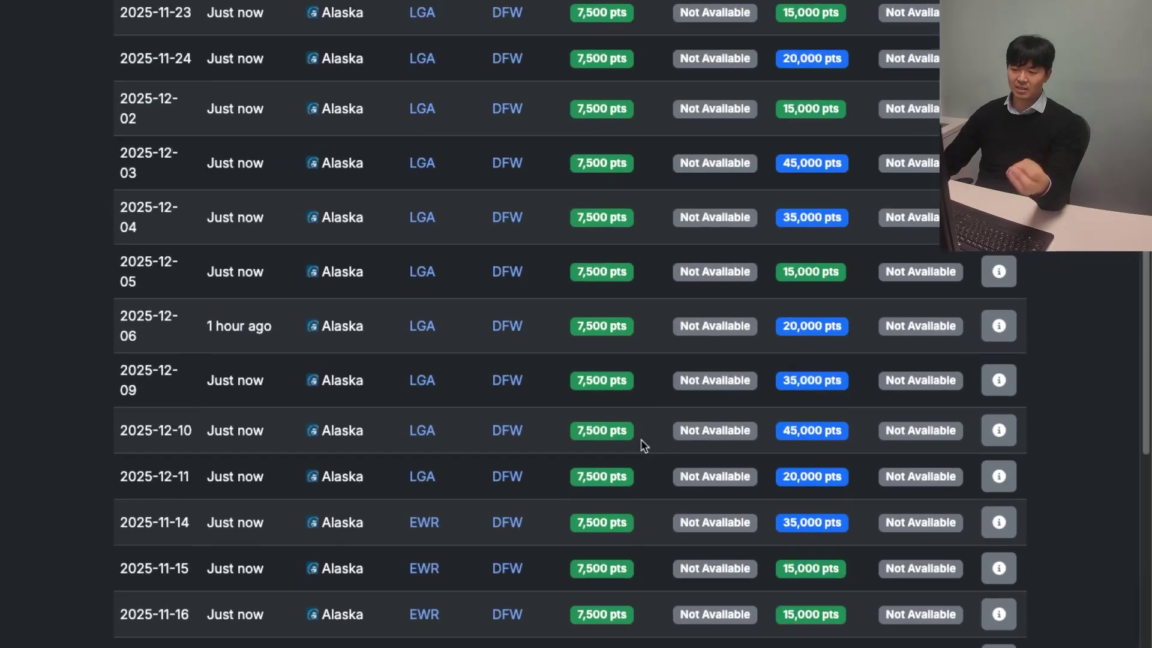
{"action": "scroll", "coordinate": [644, 445], "scroll_direction": "down", "scroll_amount": 2}
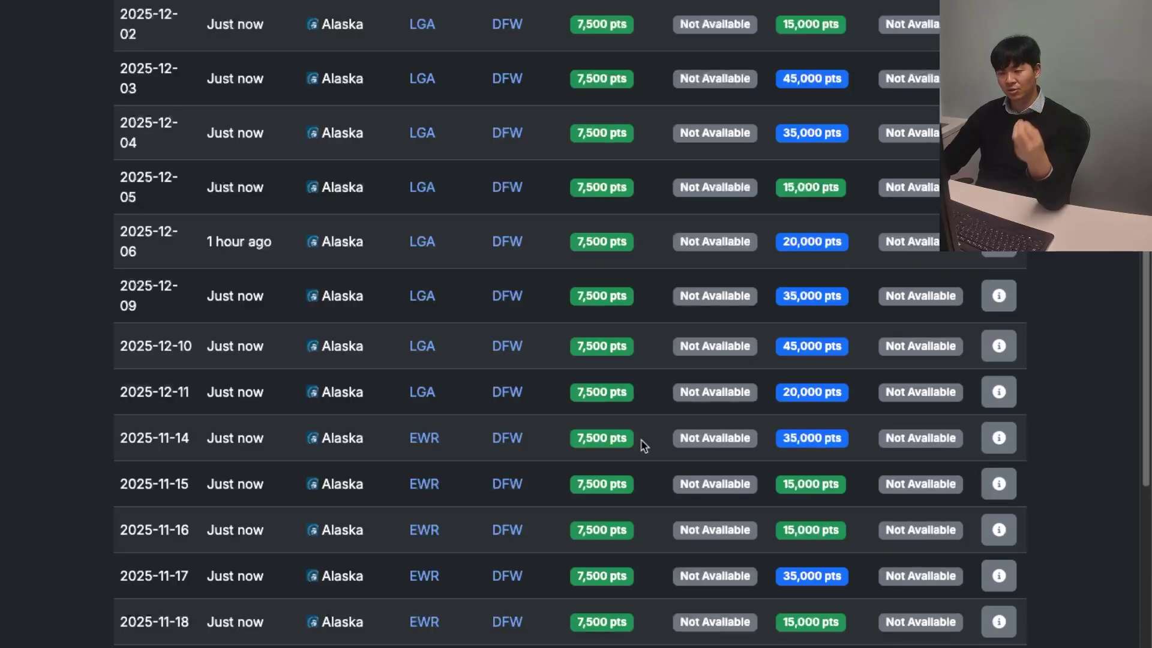
{"action": "scroll", "coordinate": [656, 425], "scroll_direction": "down", "scroll_amount": 13}
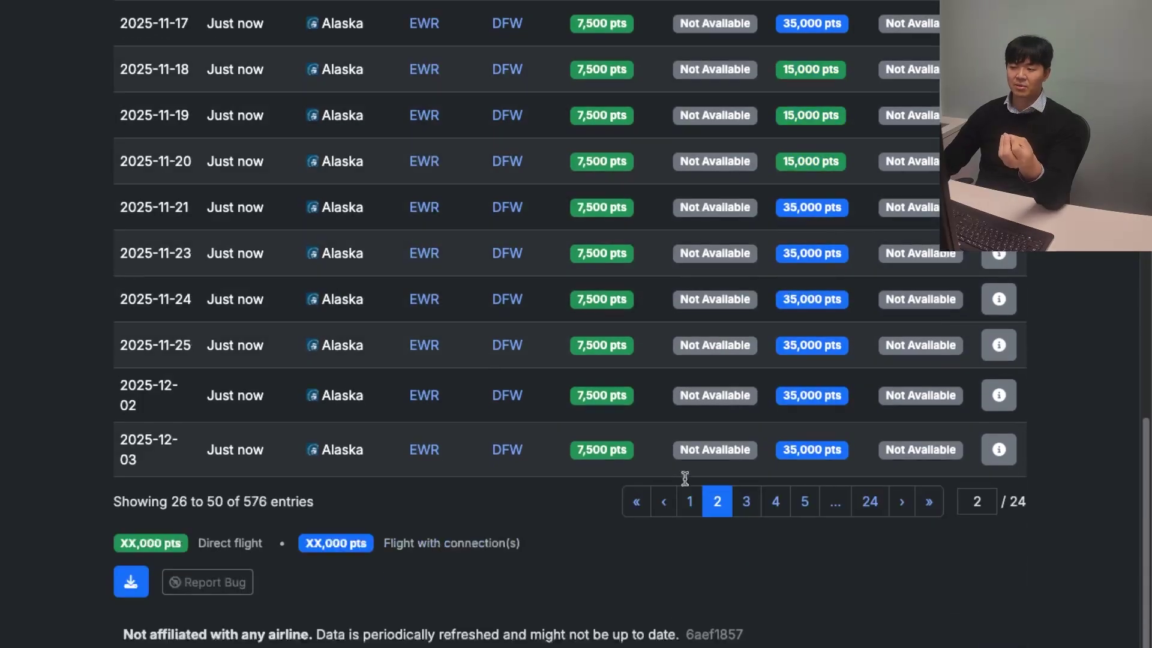
{"action": "scroll", "coordinate": [685, 479], "scroll_direction": "up", "scroll_amount": 20}
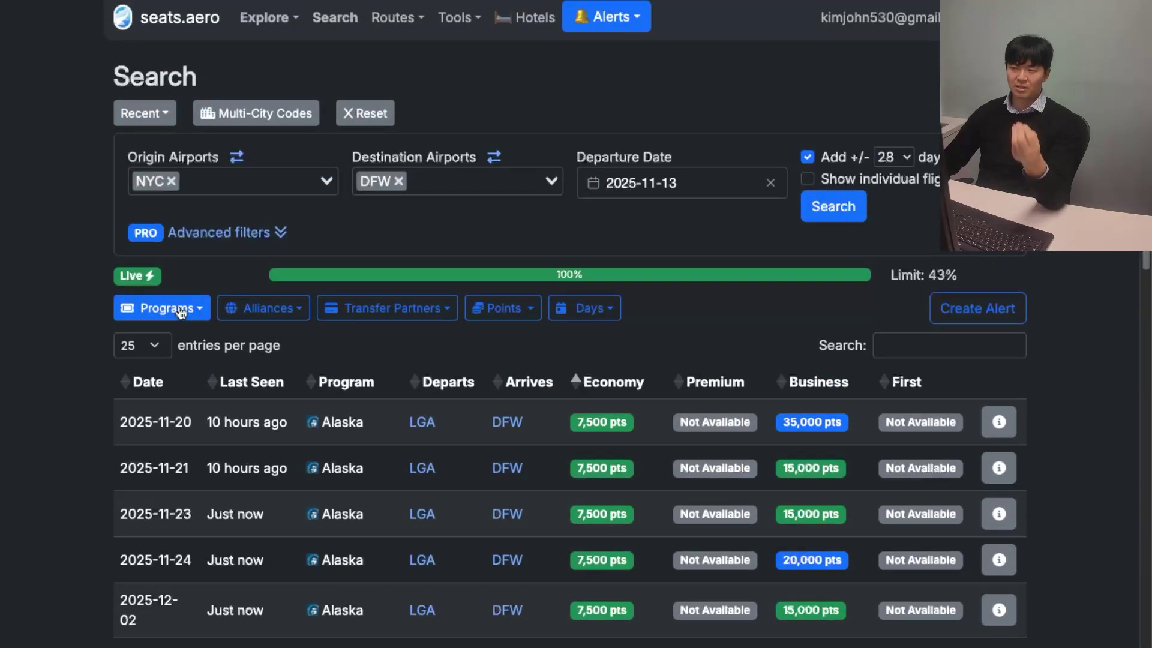
- Limit the results to the Air Canada Aeroplan program and clear the sorting on the Economy column
{"action": "left_click", "coordinate": [180, 310]}
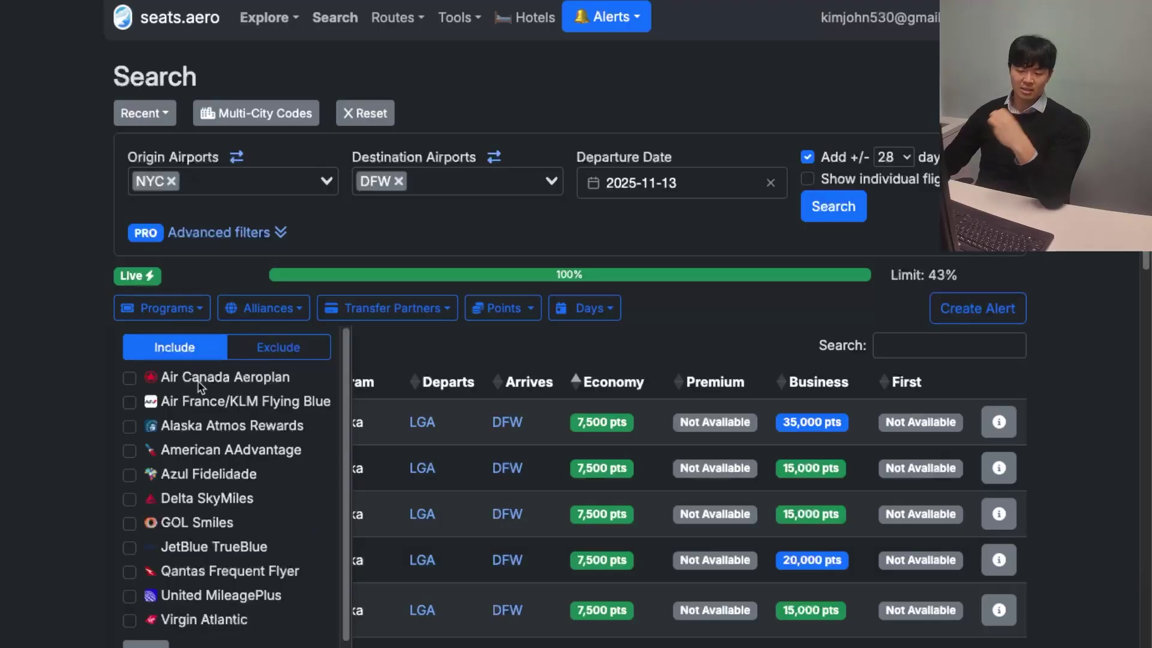
{"action": "left_click", "coordinate": [130, 379]}
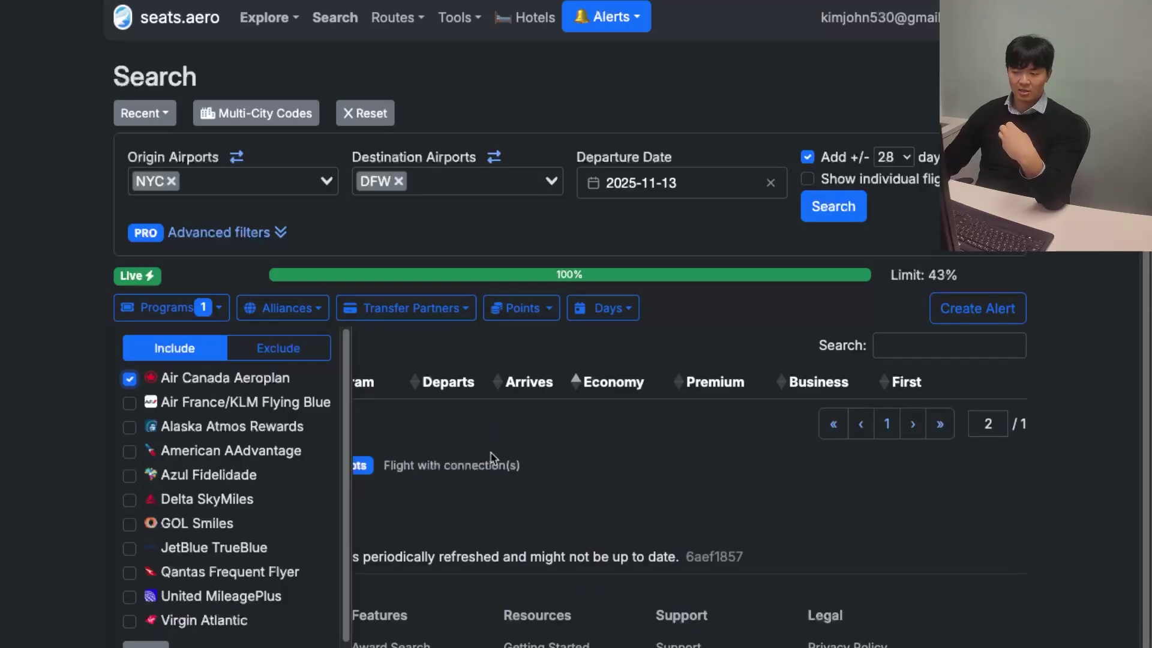
{"action": "left_click", "coordinate": [615, 404]}
{"action": "scroll", "coordinate": [615, 403], "scroll_direction": "down", "scroll_amount": 2}
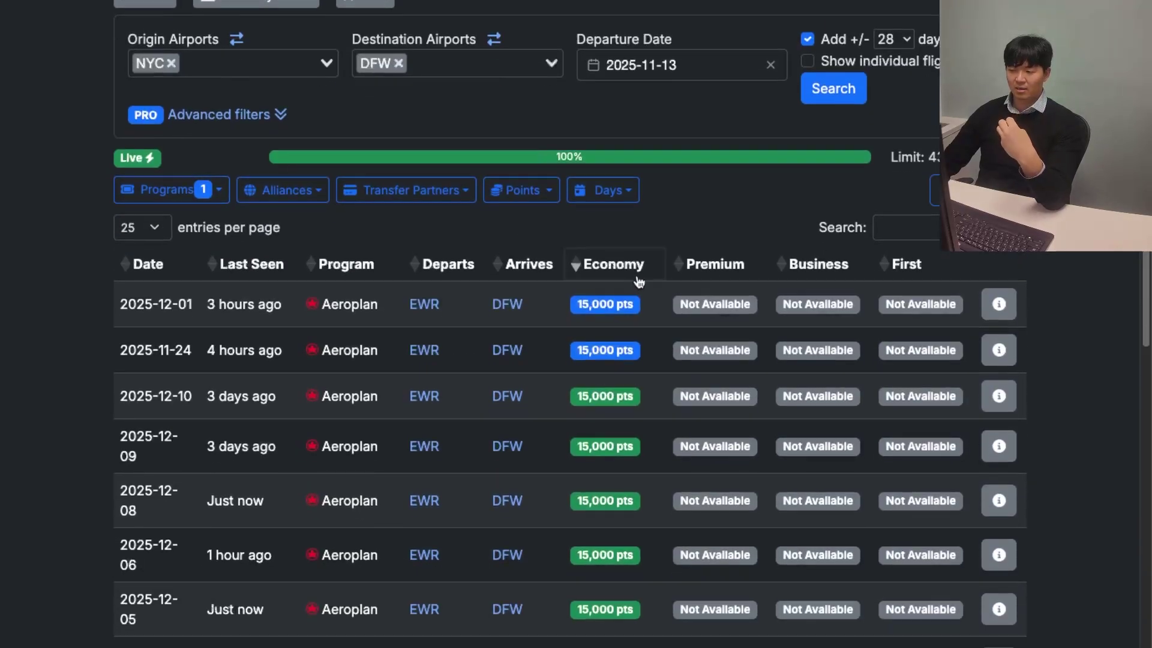
{"action": "left_click", "coordinate": [639, 278]}
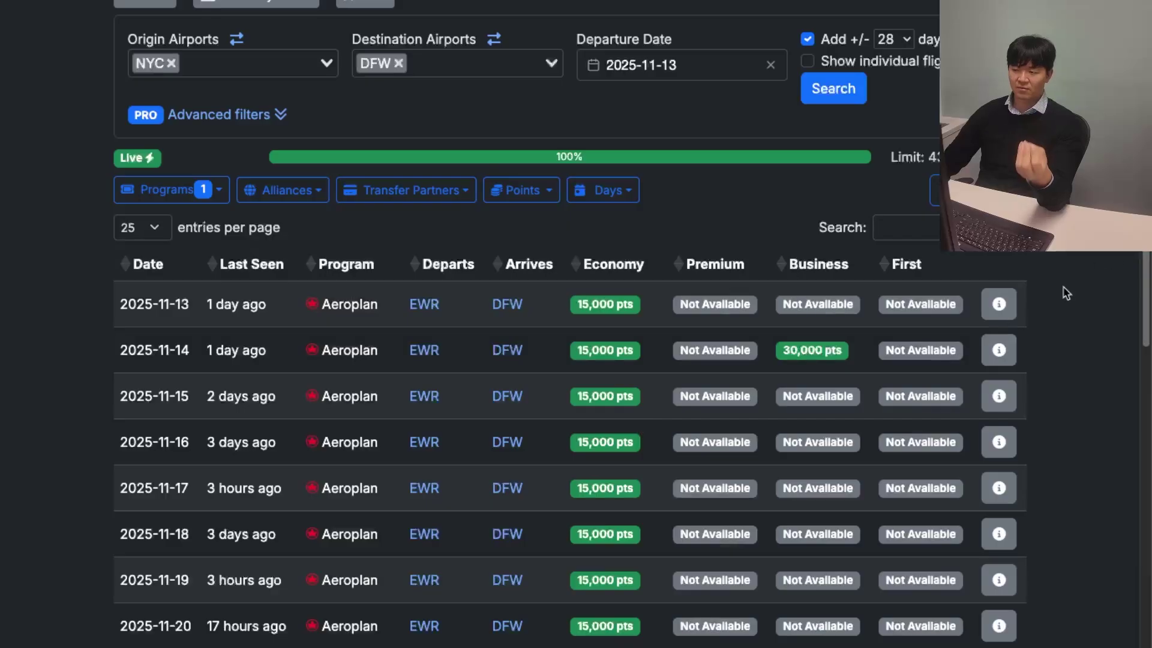
- Open the flight details of the 2025-11-13 Aeroplan award from EWR to DFW, examine the direct flight's points and fees, and close them
{"action": "left_click", "coordinate": [999, 305]}
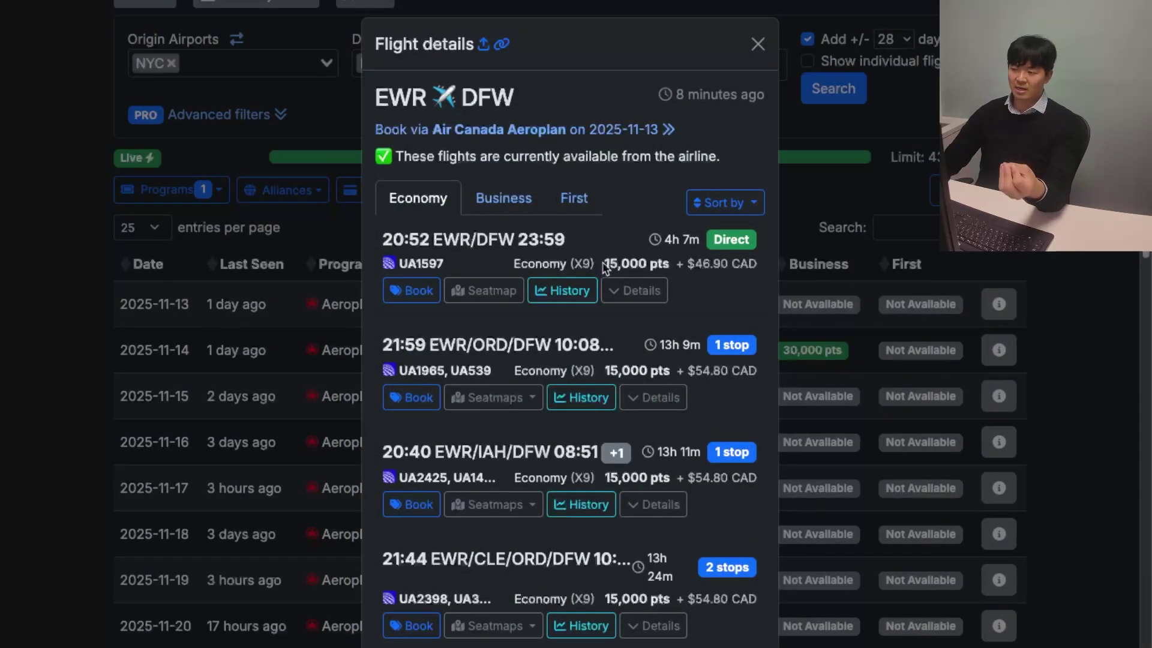
{"action": "left_click_drag", "start_coordinate": [602, 264], "coordinate": [741, 268]}
{"action": "left_click", "coordinate": [741, 269]}
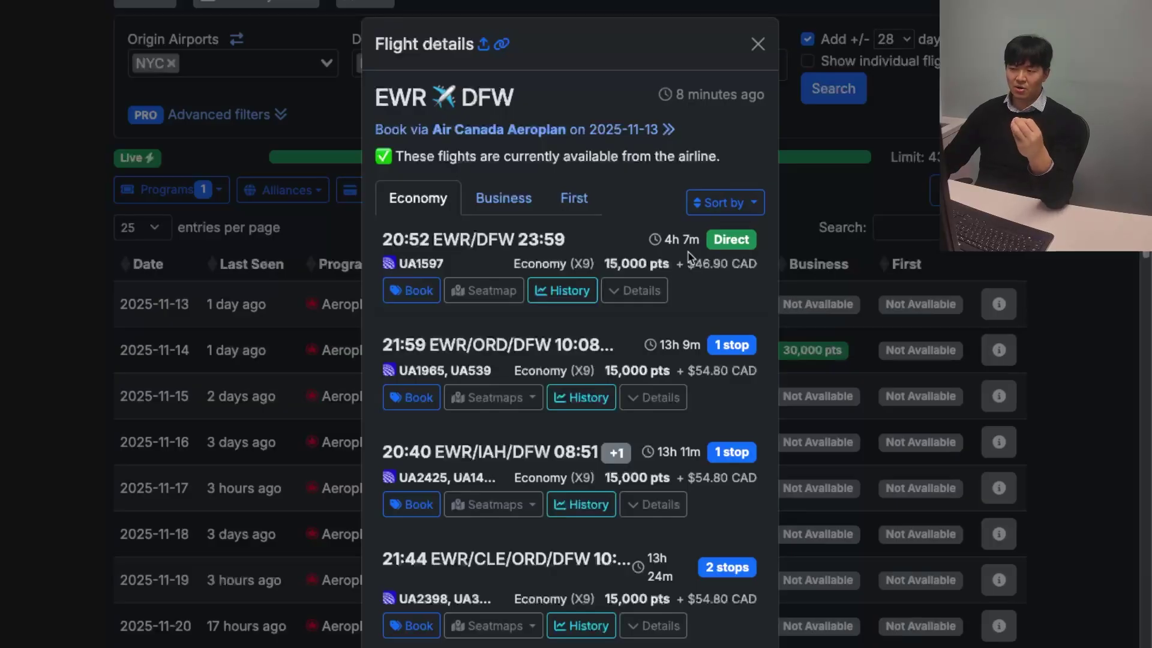
{"action": "left_click", "coordinate": [104, 477]}
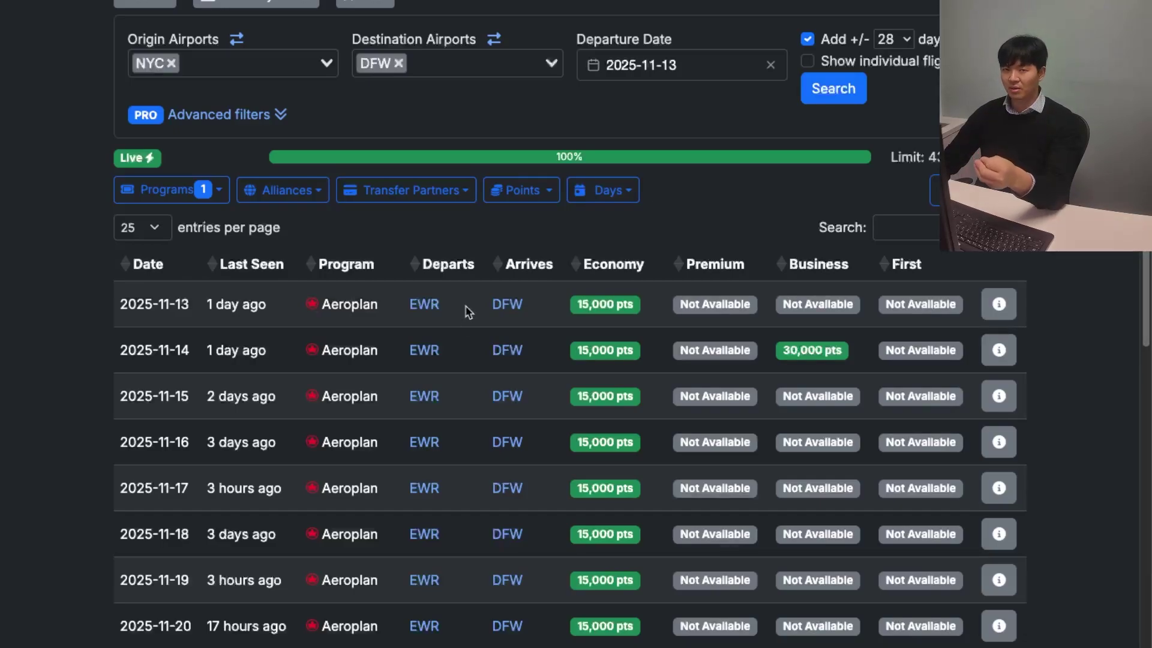
- Change the program filter from Air Canada Aeroplan to JetBlue TrueBlue and sort the results by Economy points in ascending order
{"action": "left_click", "coordinate": [202, 201]}
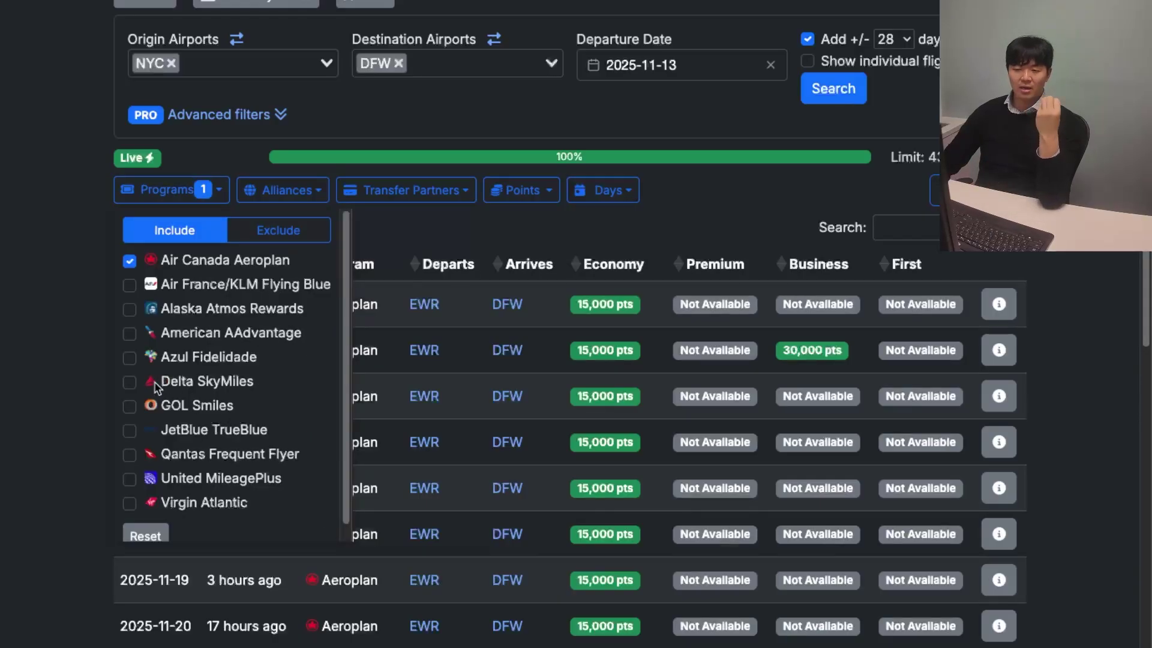
{"action": "left_click", "coordinate": [129, 431]}
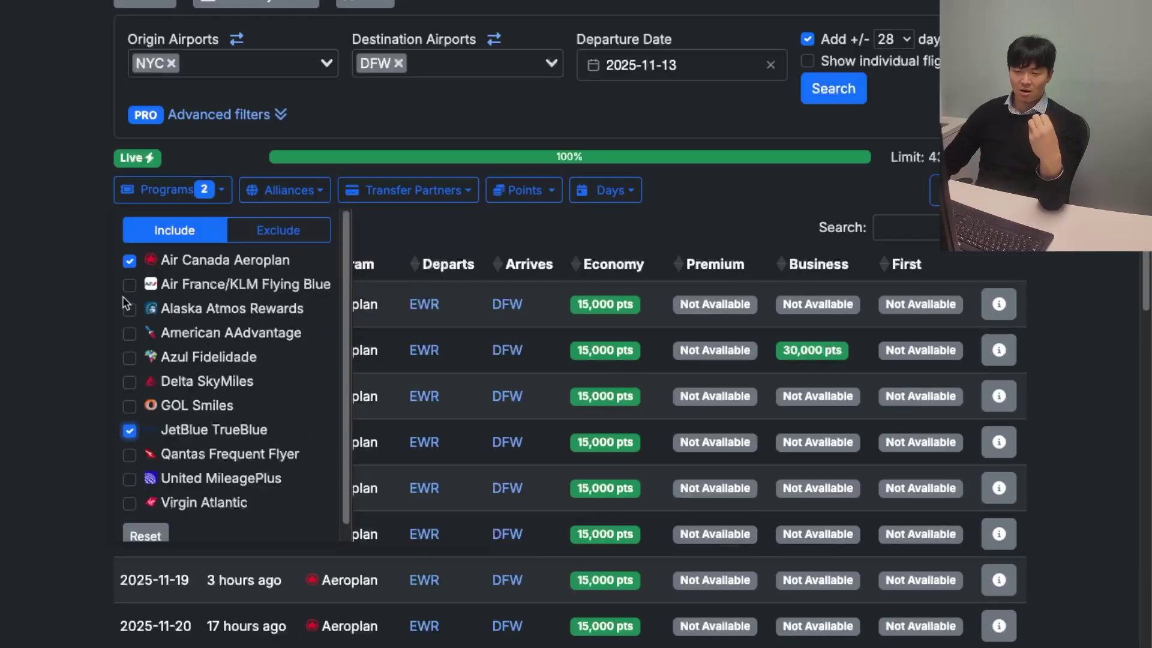
{"action": "left_click", "coordinate": [129, 262]}
{"action": "left_click", "coordinate": [608, 279]}
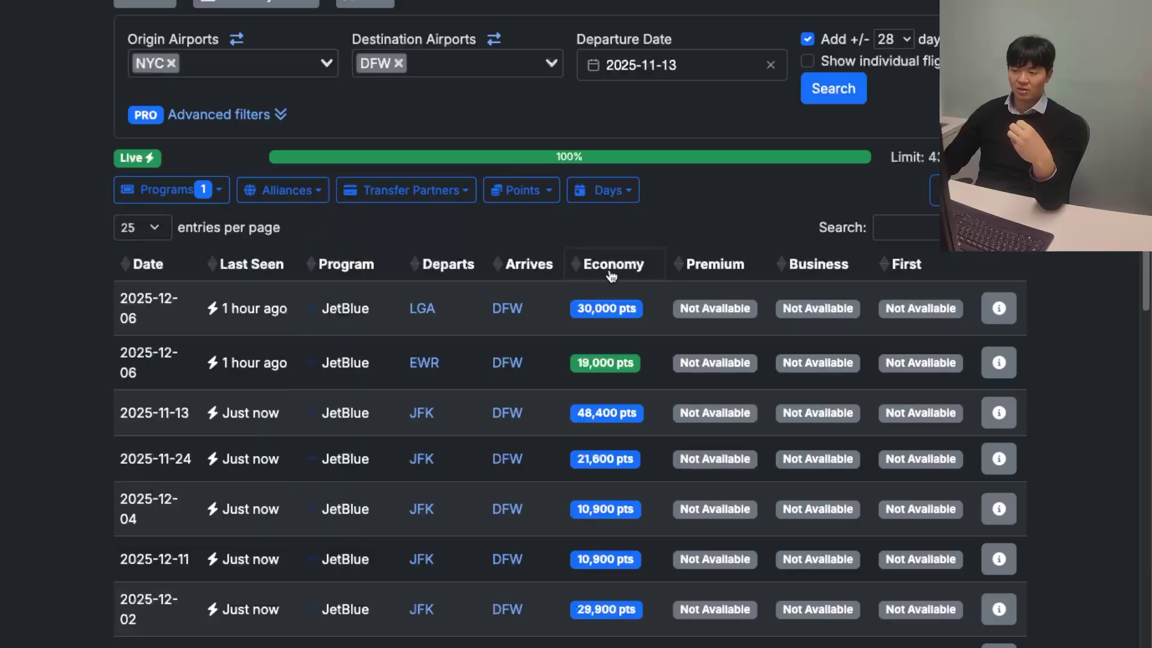
- Check the available programs in the filter and switch to the World of Hyatt points results for Dallas
{"action": "left_click", "coordinate": [201, 196]}
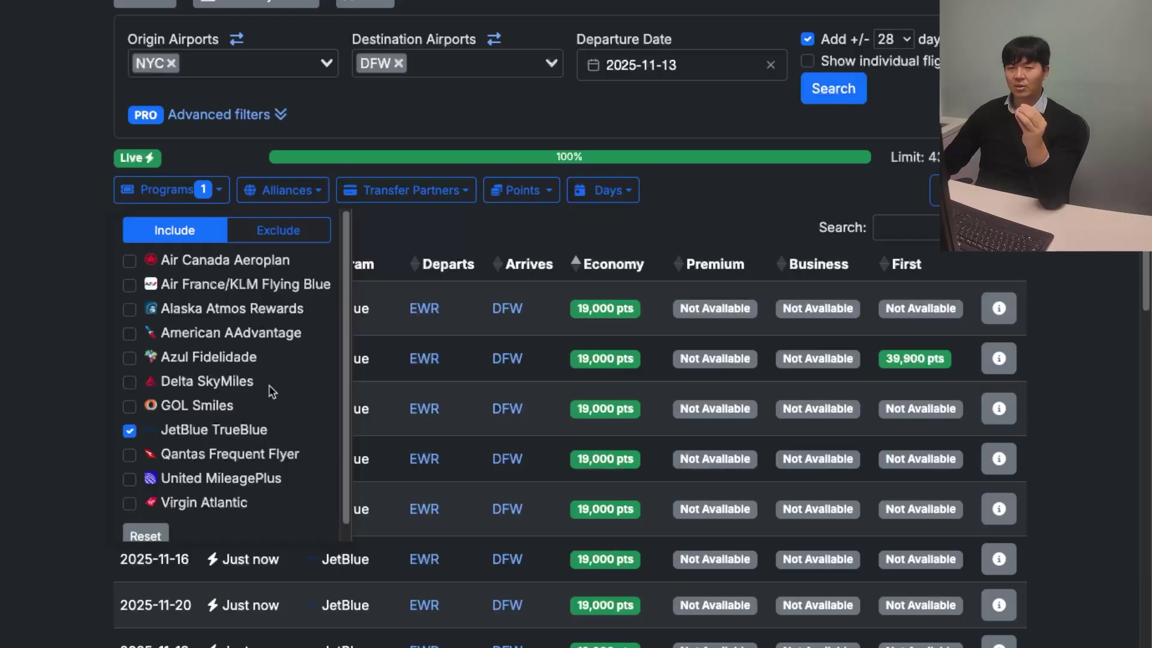
{"action": "left_click", "coordinate": [662, 223]}
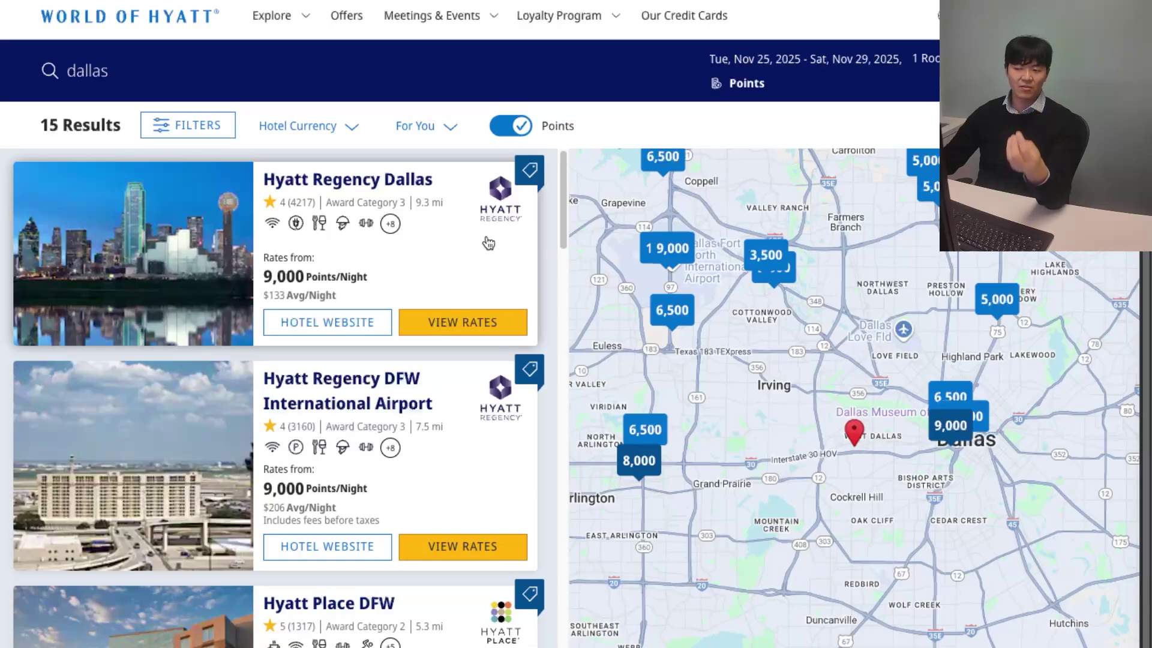
- Examine the nightly points and cash rates of the Dallas Hyatt hotels, from Hyatt Regency Dallas to Thompson Dallas
{"action": "scroll", "coordinate": [423, 372], "scroll_direction": "down", "scroll_amount": 1}
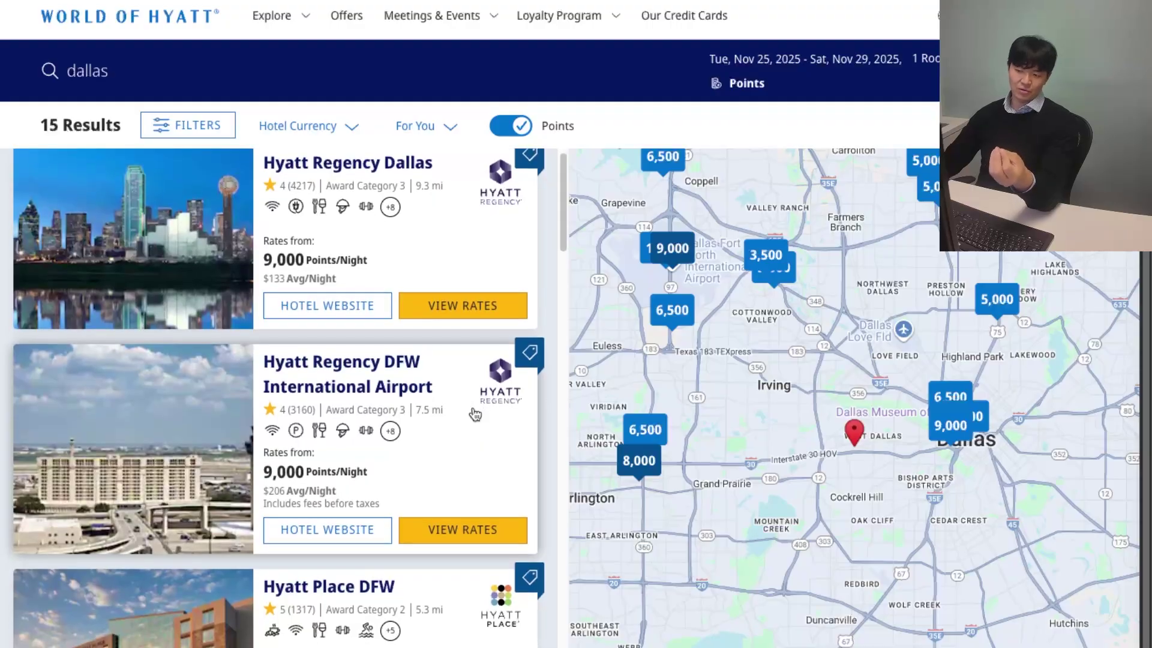
{"action": "scroll", "coordinate": [471, 408], "scroll_direction": "down", "scroll_amount": 5}
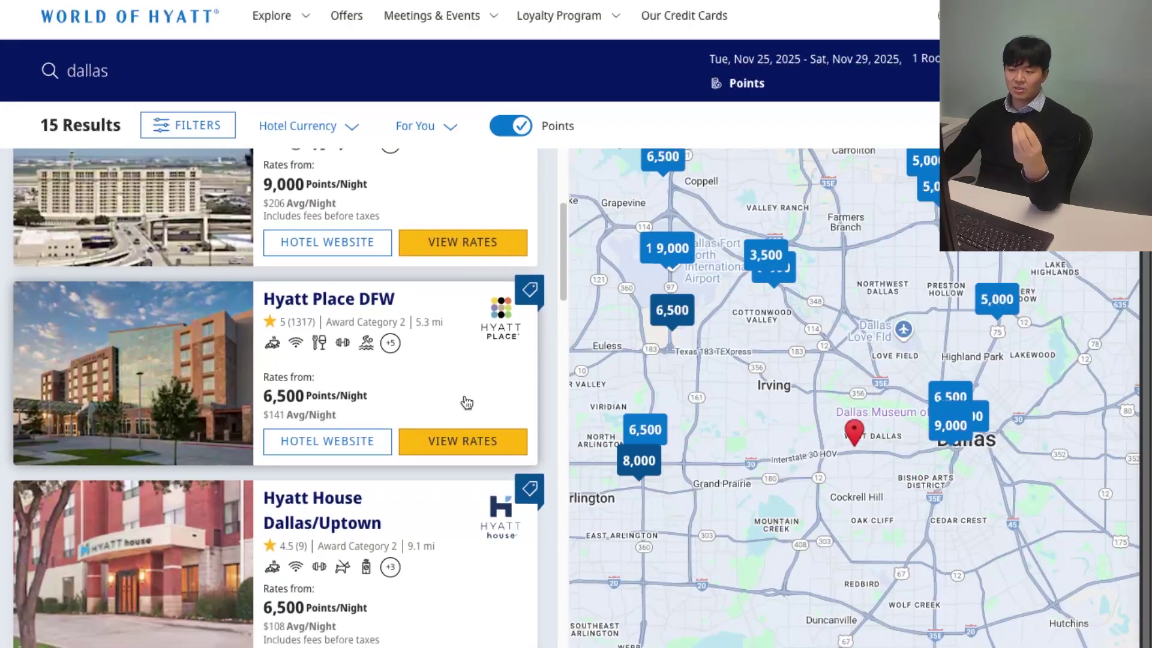
{"action": "scroll", "coordinate": [468, 403], "scroll_direction": "up", "scroll_amount": 5}
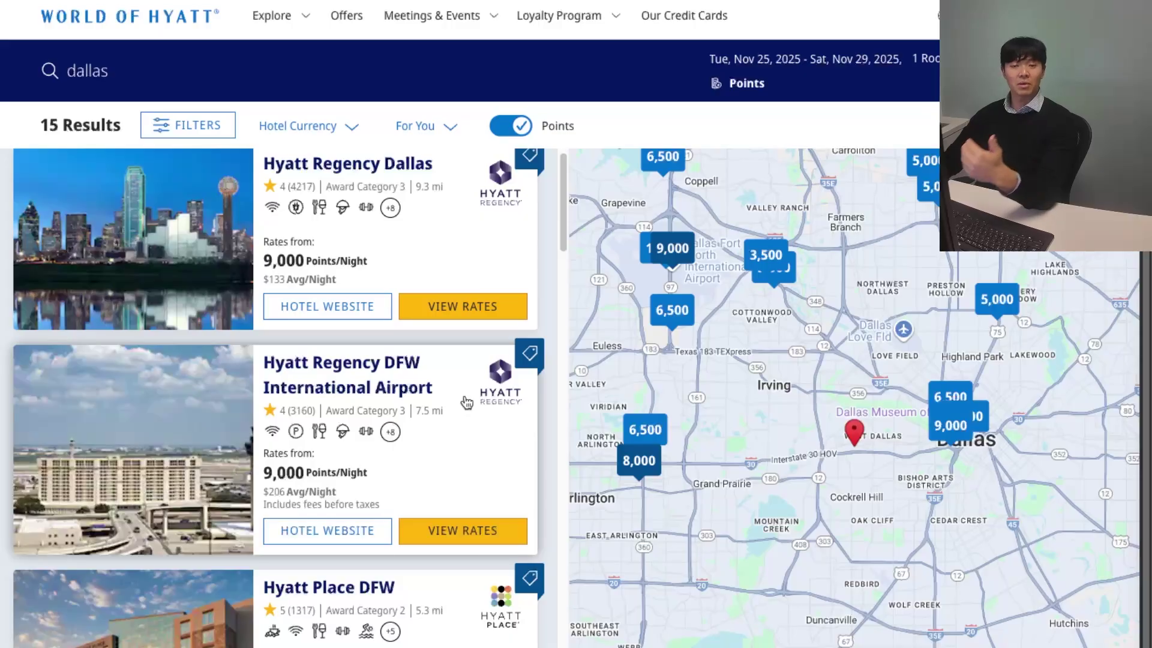
{"action": "scroll", "coordinate": [445, 471], "scroll_direction": "up", "scroll_amount": 1}
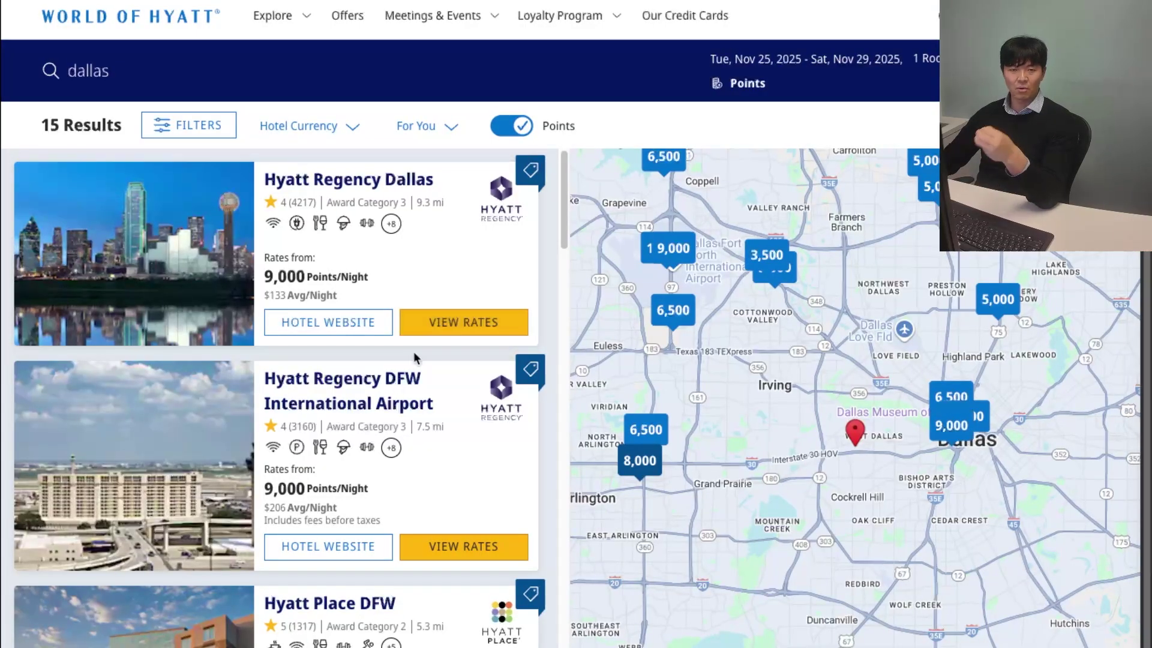
{"action": "scroll", "coordinate": [384, 316], "scroll_direction": "down", "scroll_amount": 1}
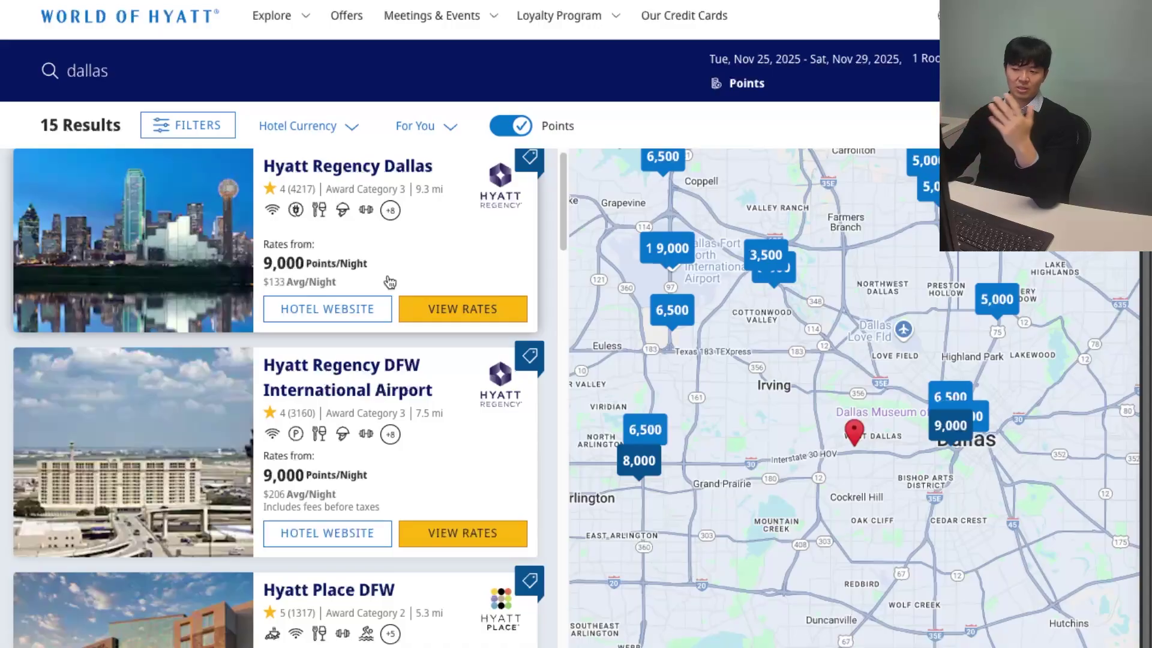
{"action": "scroll", "coordinate": [426, 312], "scroll_direction": "down", "scroll_amount": 6}
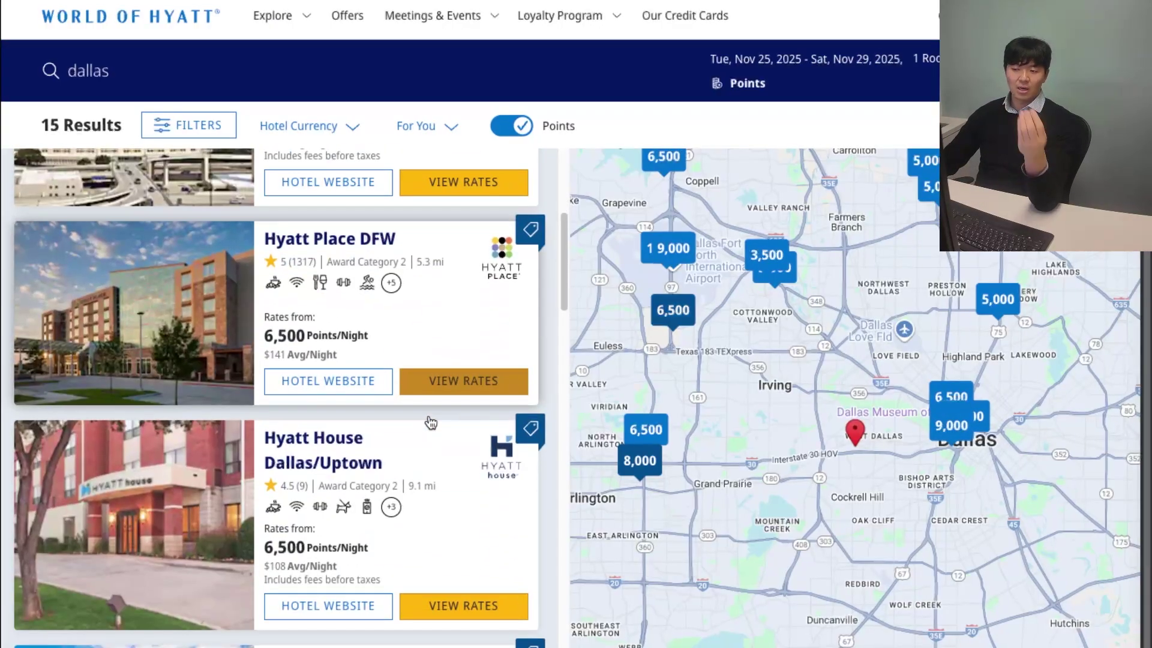
{"action": "scroll", "coordinate": [434, 409], "scroll_direction": "down", "scroll_amount": 7}
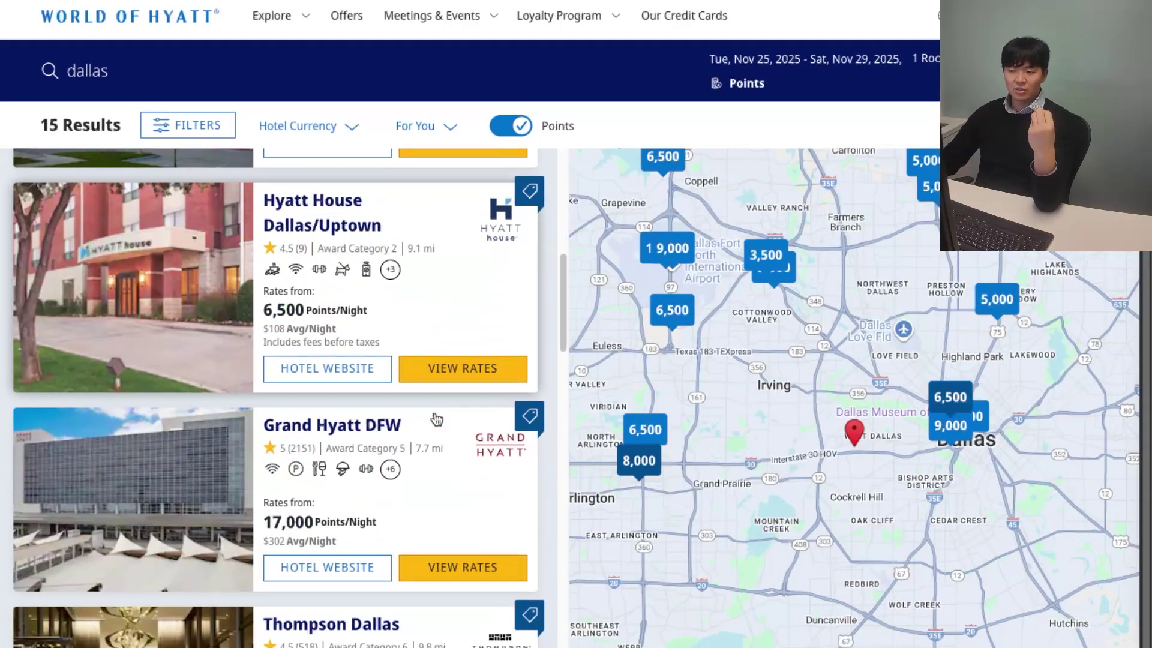
{"action": "scroll", "coordinate": [436, 419], "scroll_direction": "down", "scroll_amount": 1}
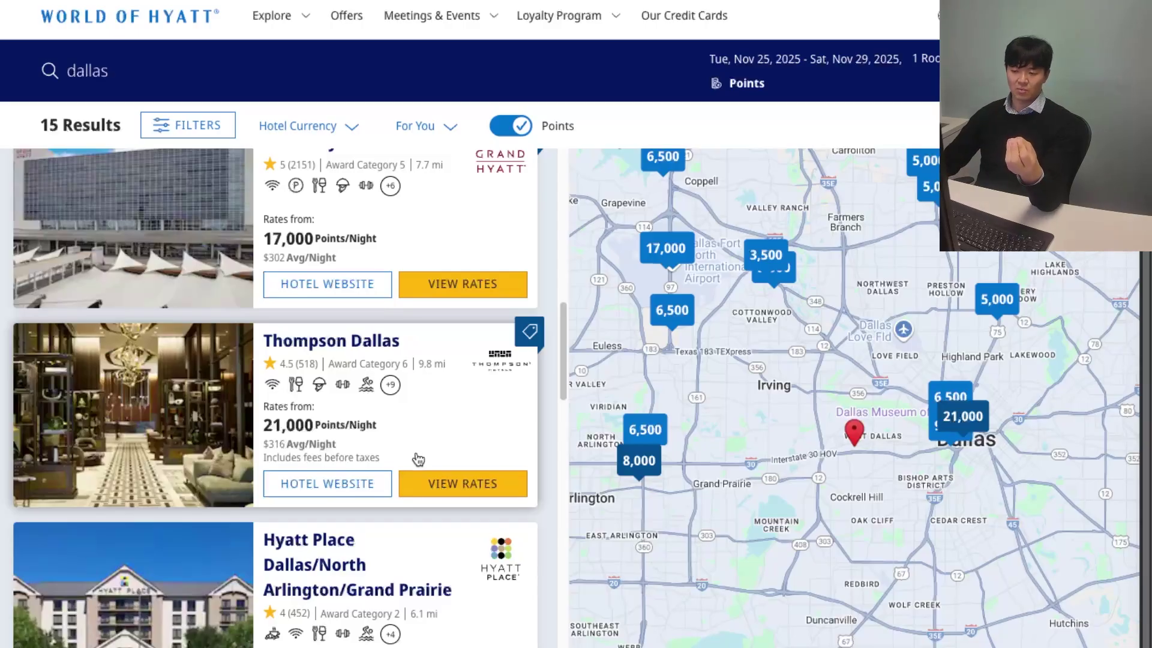
{"action": "scroll", "coordinate": [428, 477], "scroll_direction": "down", "scroll_amount": 1}
{"action": "scroll", "coordinate": [427, 479], "scroll_direction": "down", "scroll_amount": 1}
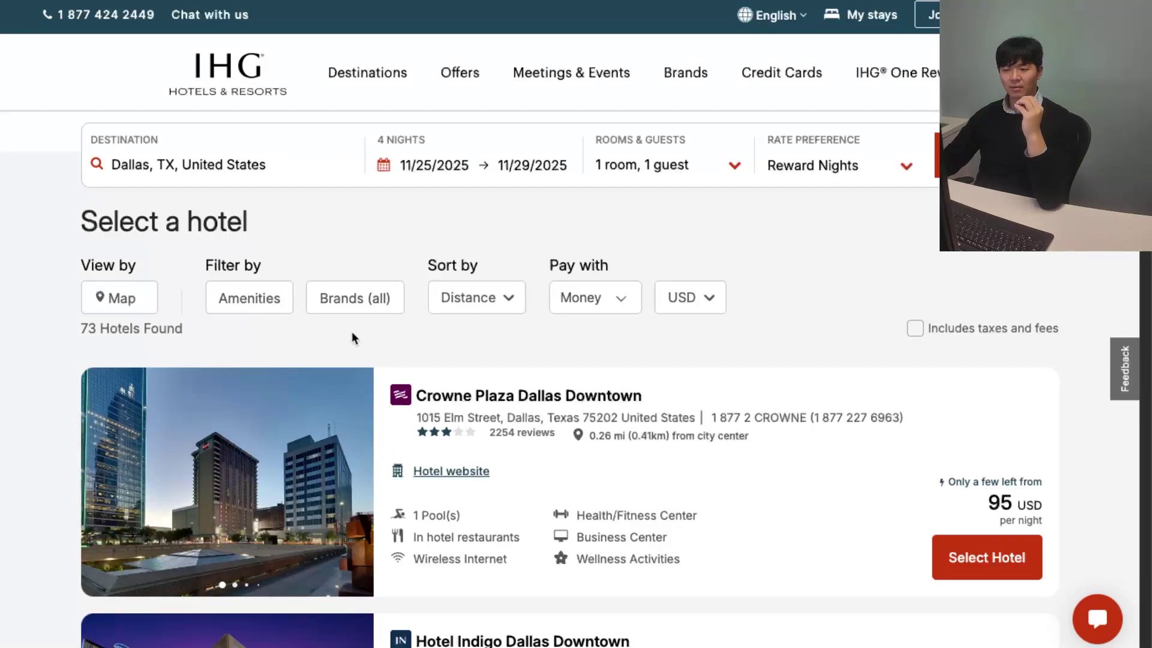
- Look through the IHG hotel results for Dallas and rerun the search with the Reward Nights rate preference
{"action": "scroll", "coordinate": [352, 334], "scroll_direction": "down", "scroll_amount": 1}
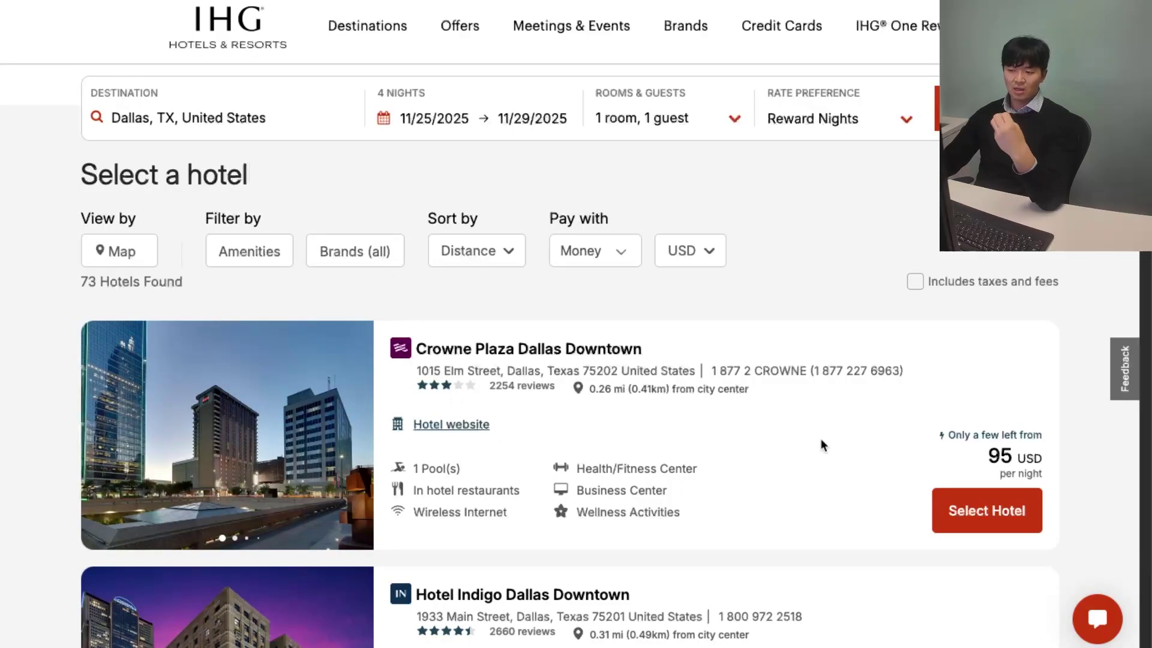
{"action": "scroll", "coordinate": [821, 440], "scroll_direction": "down", "scroll_amount": 1}
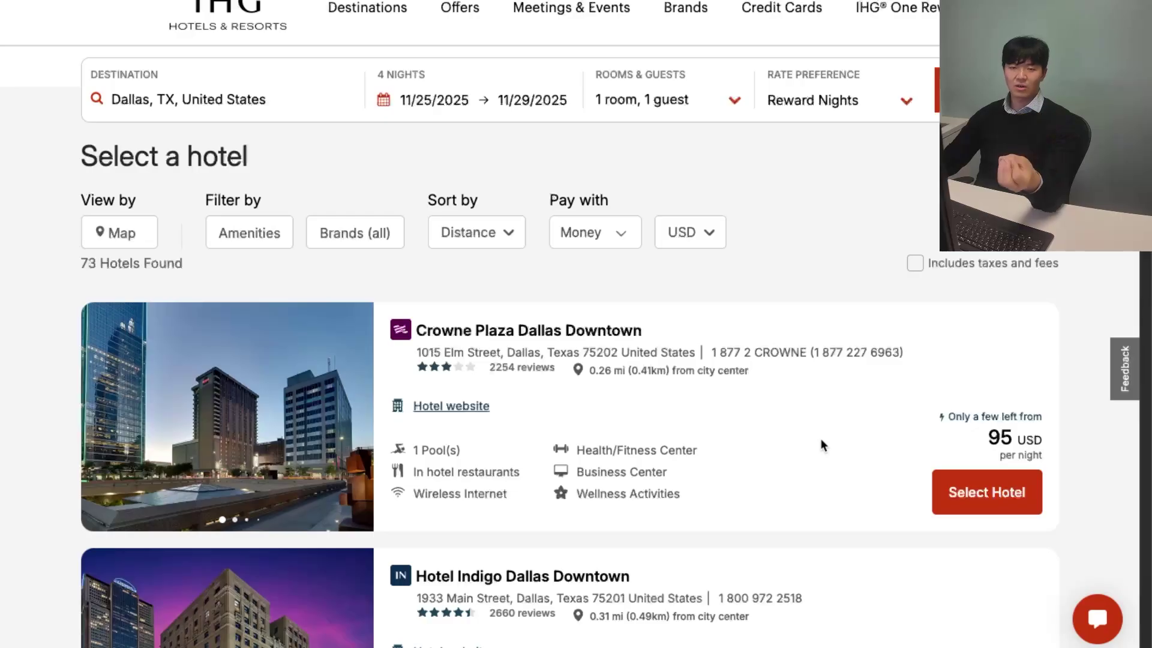
{"action": "scroll", "coordinate": [821, 442], "scroll_direction": "down", "scroll_amount": 1}
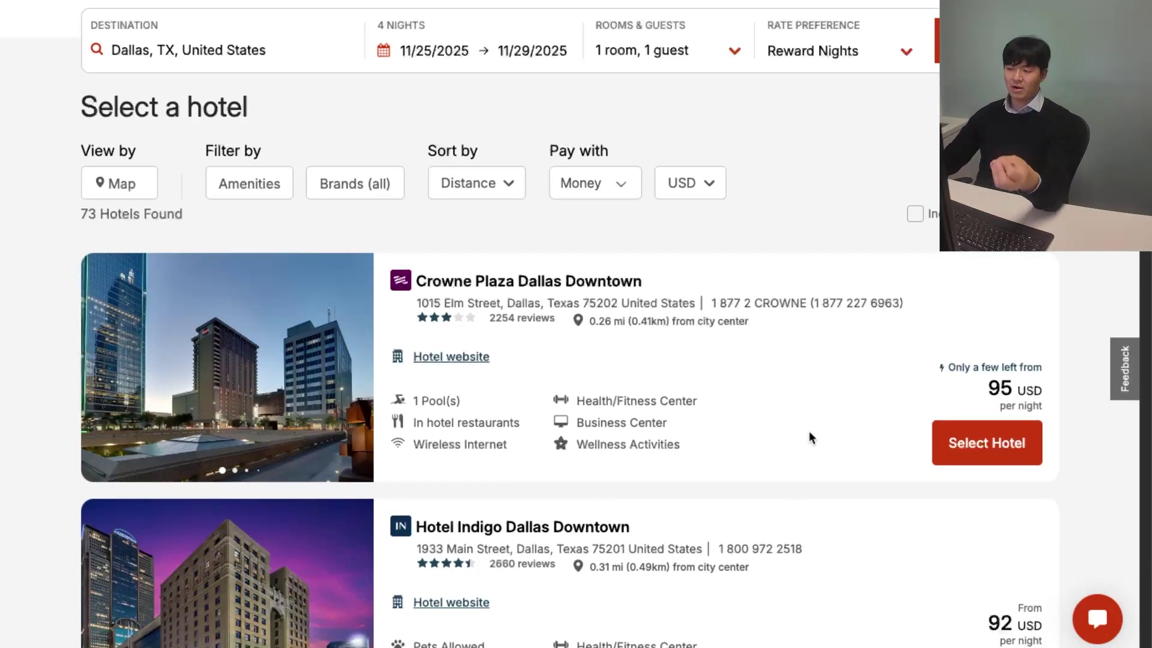
{"action": "scroll", "coordinate": [809, 432], "scroll_direction": "down", "scroll_amount": 3}
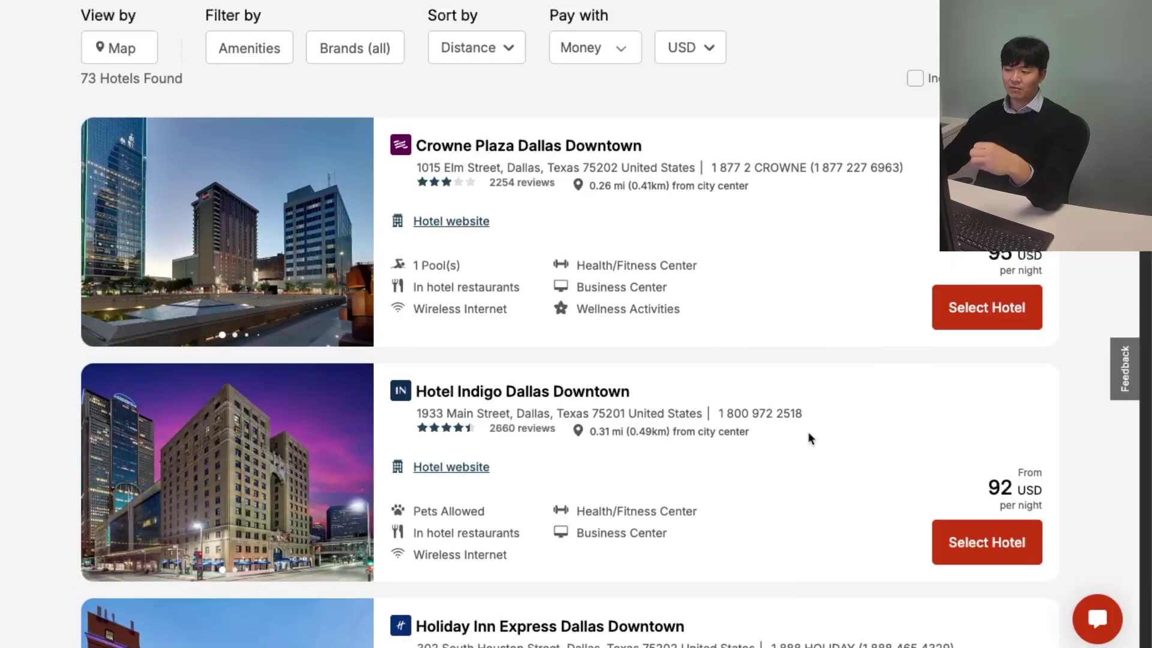
{"action": "scroll", "coordinate": [809, 438], "scroll_direction": "up", "scroll_amount": 5}
{"action": "left_click", "coordinate": [810, 167]}
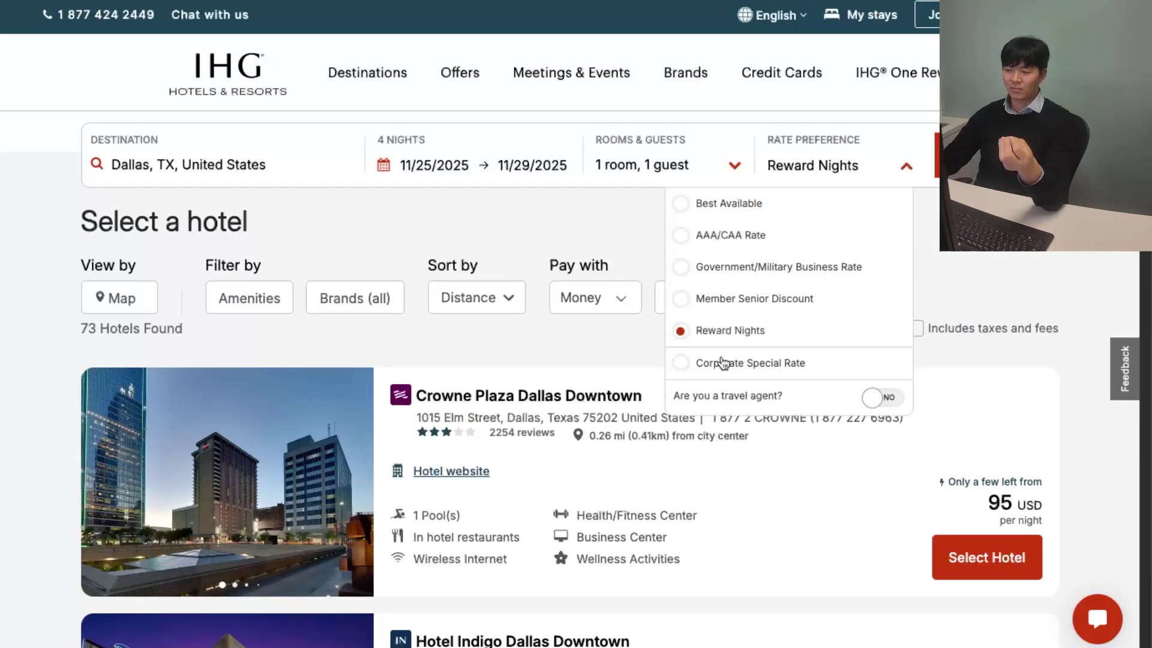
{"action": "left_click", "coordinate": [993, 156]}
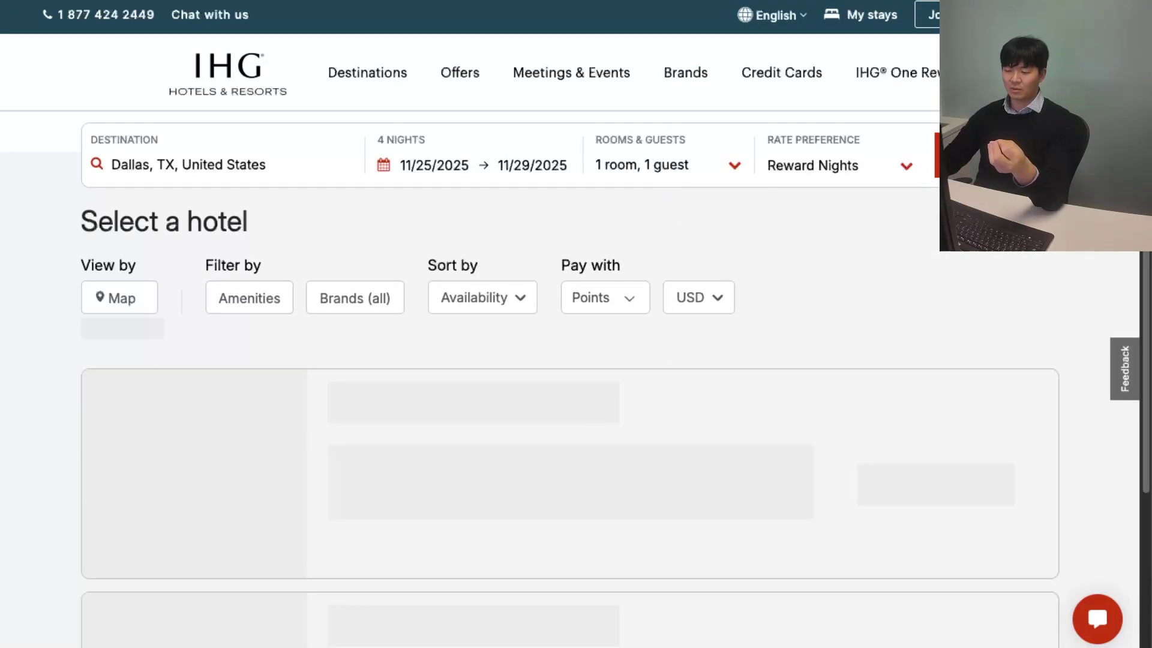
- Examine the IHG points price for Crowne Plaza Dallas Downtown and the reward availability of Hotel Indigo Dallas Downtown
{"action": "scroll", "coordinate": [670, 499], "scroll_direction": "down", "scroll_amount": 1}
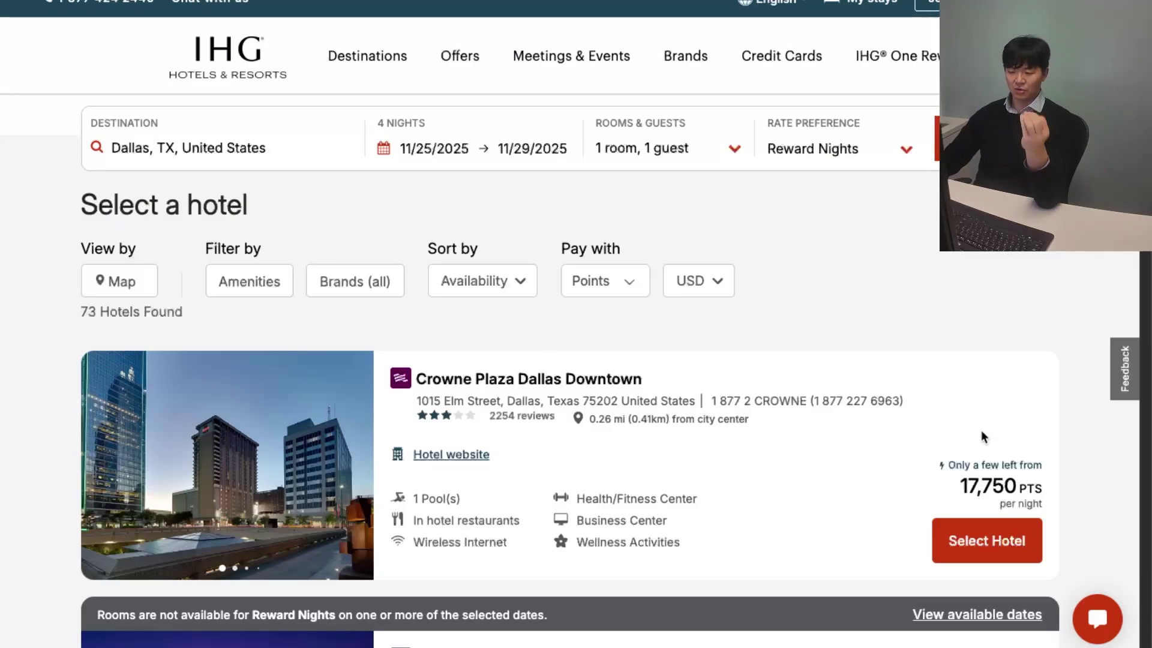
{"action": "scroll", "coordinate": [917, 508], "scroll_direction": "down", "scroll_amount": 2}
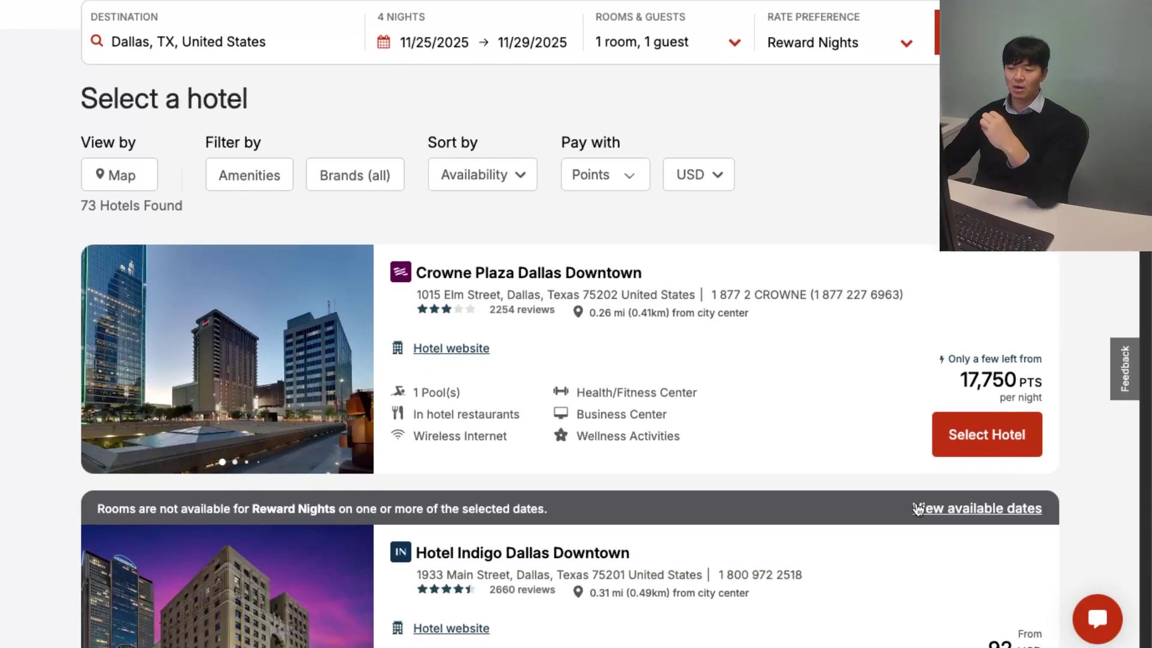
{"action": "scroll", "coordinate": [834, 497], "scroll_direction": "up", "scroll_amount": 2}
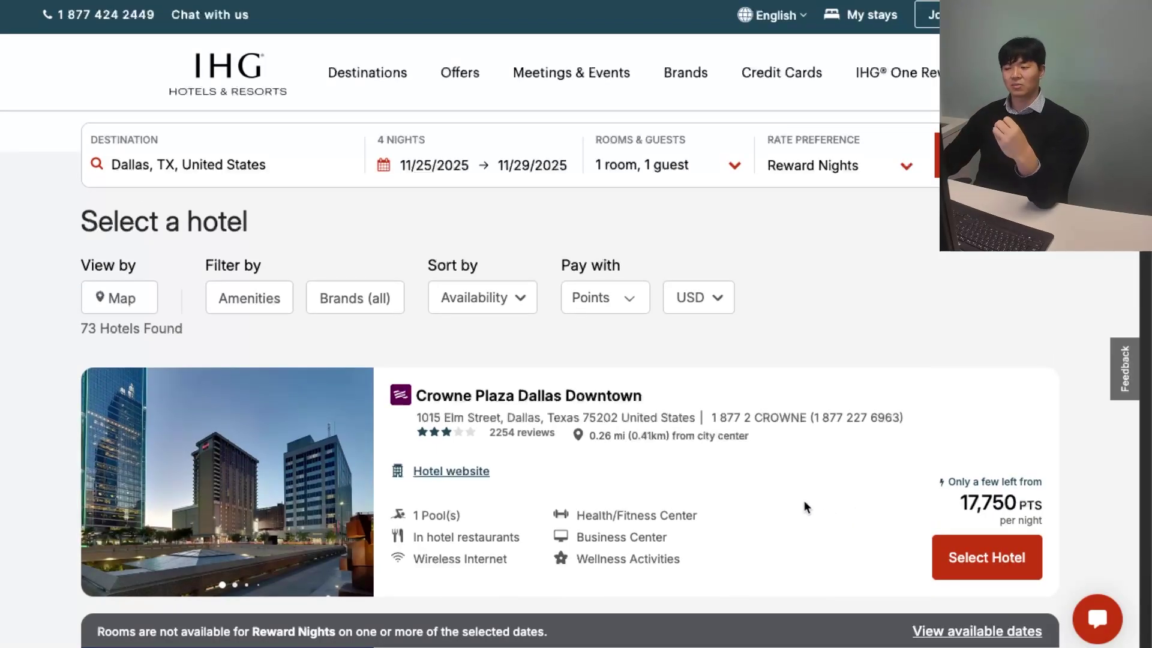
{"action": "scroll", "coordinate": [805, 501], "scroll_direction": "down", "scroll_amount": 2}
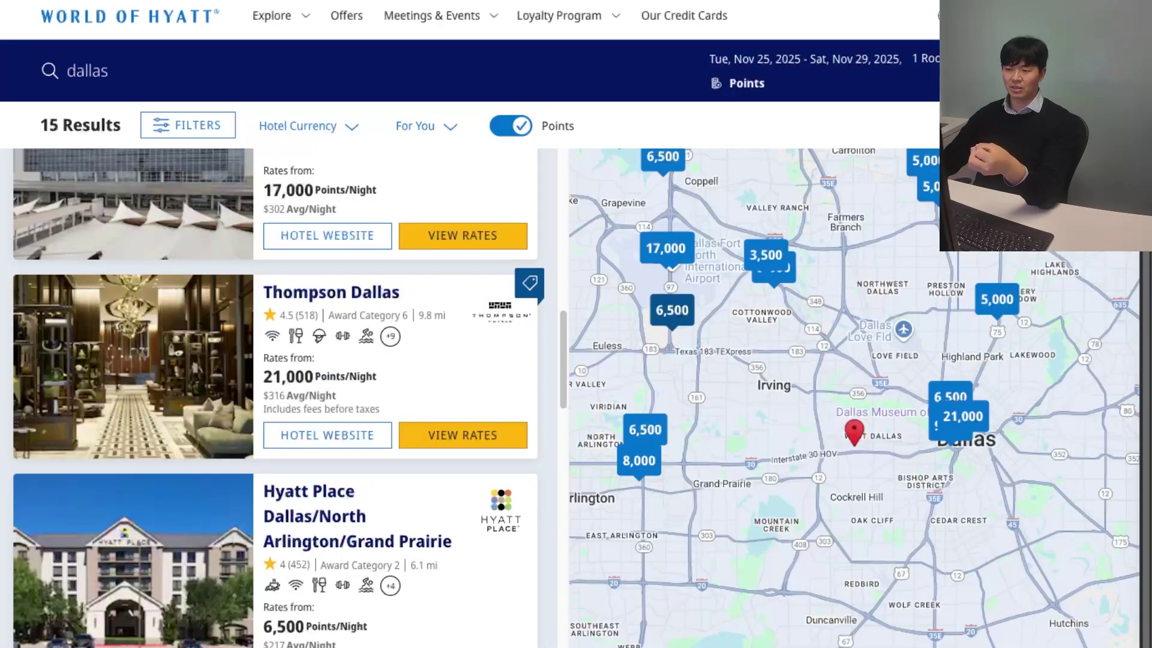
- Compare the points rates of the Dallas Hyatt hotels with the IHG reward night prices, switching between both result pages
{"action": "scroll", "coordinate": [375, 400], "scroll_direction": "down", "scroll_amount": 8}
{"action": "scroll", "coordinate": [375, 401], "scroll_direction": "up", "scroll_amount": 5}
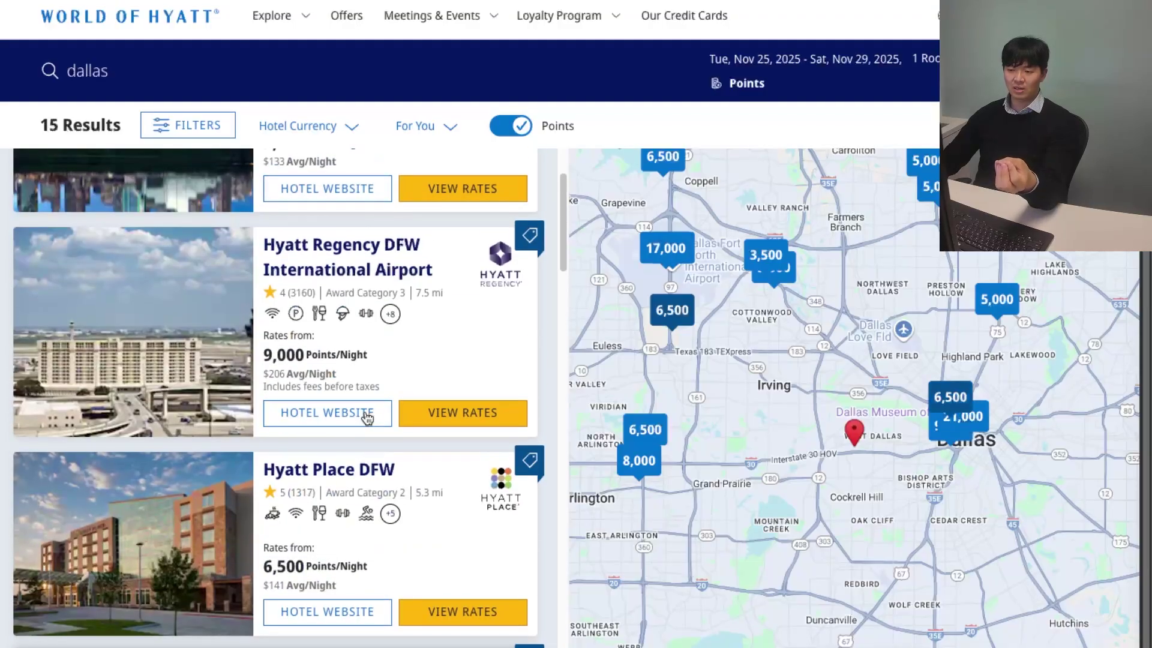
{"action": "scroll", "coordinate": [309, 363], "scroll_direction": "up", "scroll_amount": 2}
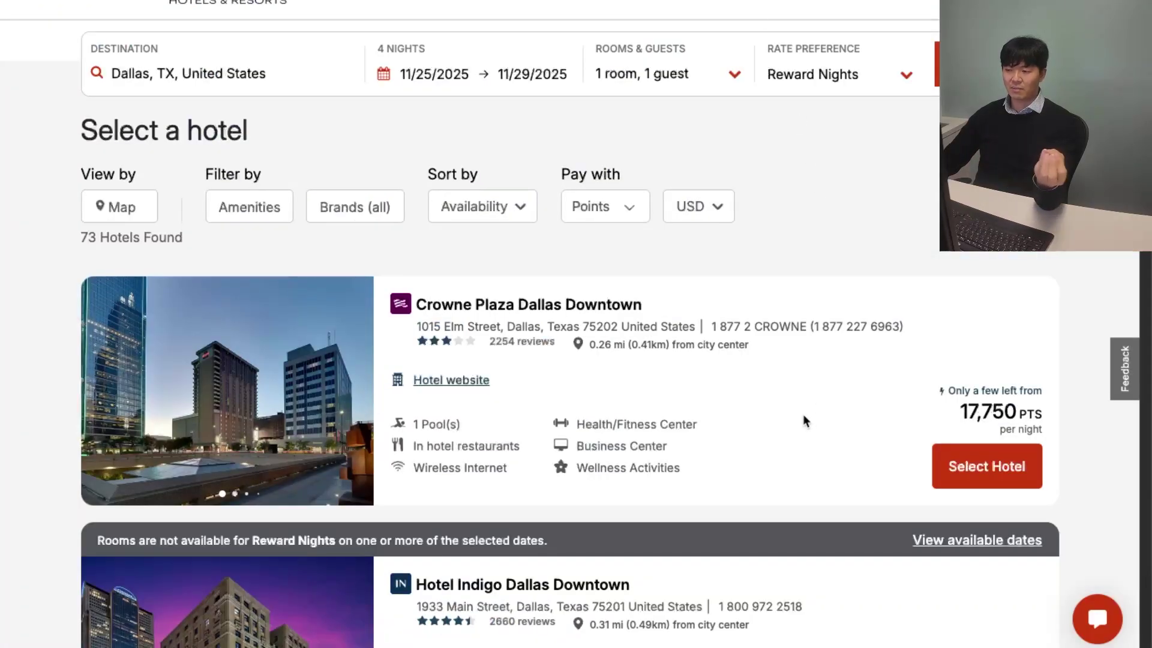
{"action": "scroll", "coordinate": [802, 414], "scroll_direction": "down", "scroll_amount": 1}
{"action": "scroll", "coordinate": [803, 420], "scroll_direction": "down", "scroll_amount": 3}
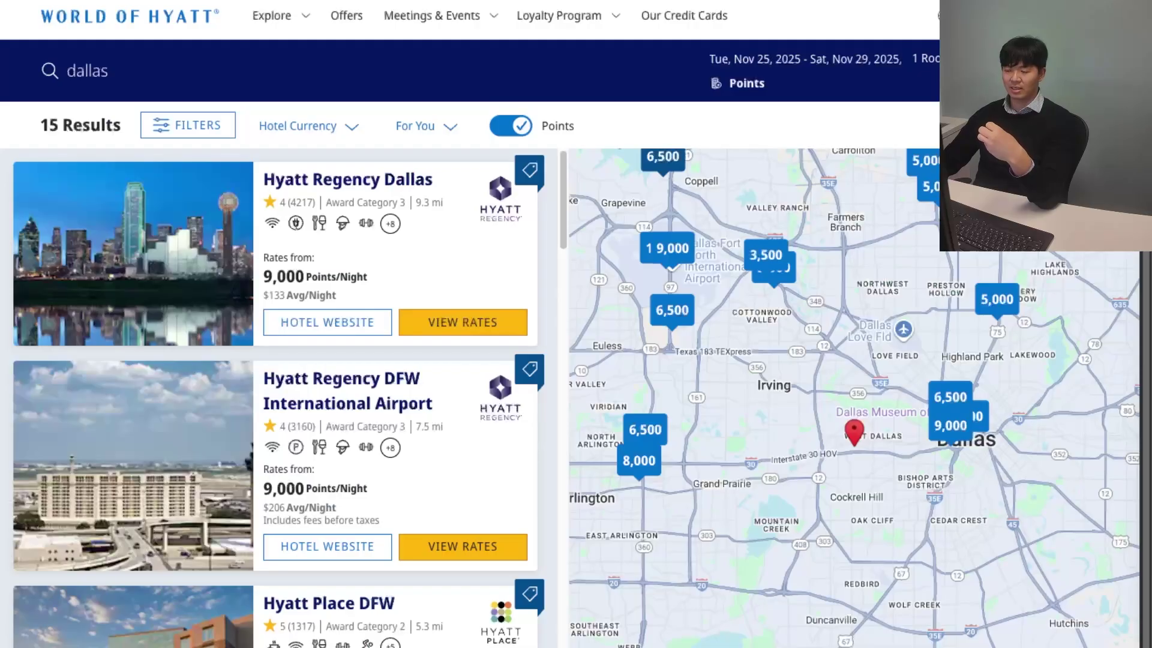
{"action": "scroll", "coordinate": [411, 506], "scroll_direction": "down", "scroll_amount": 15}
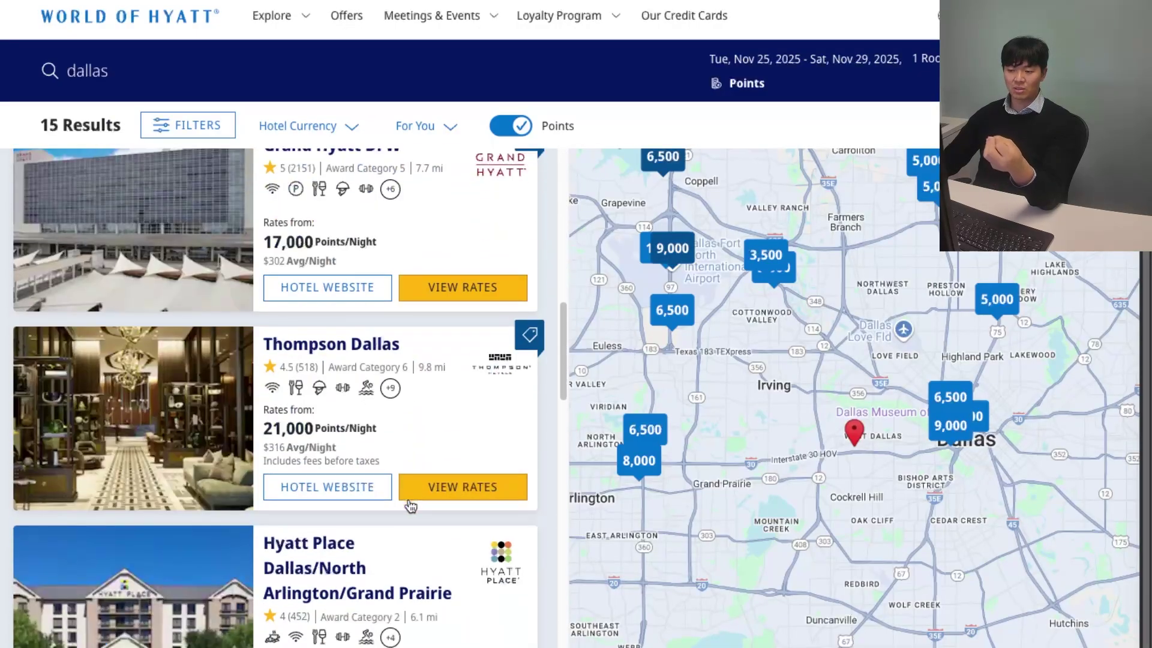
{"action": "scroll", "coordinate": [412, 506], "scroll_direction": "down", "scroll_amount": 1}
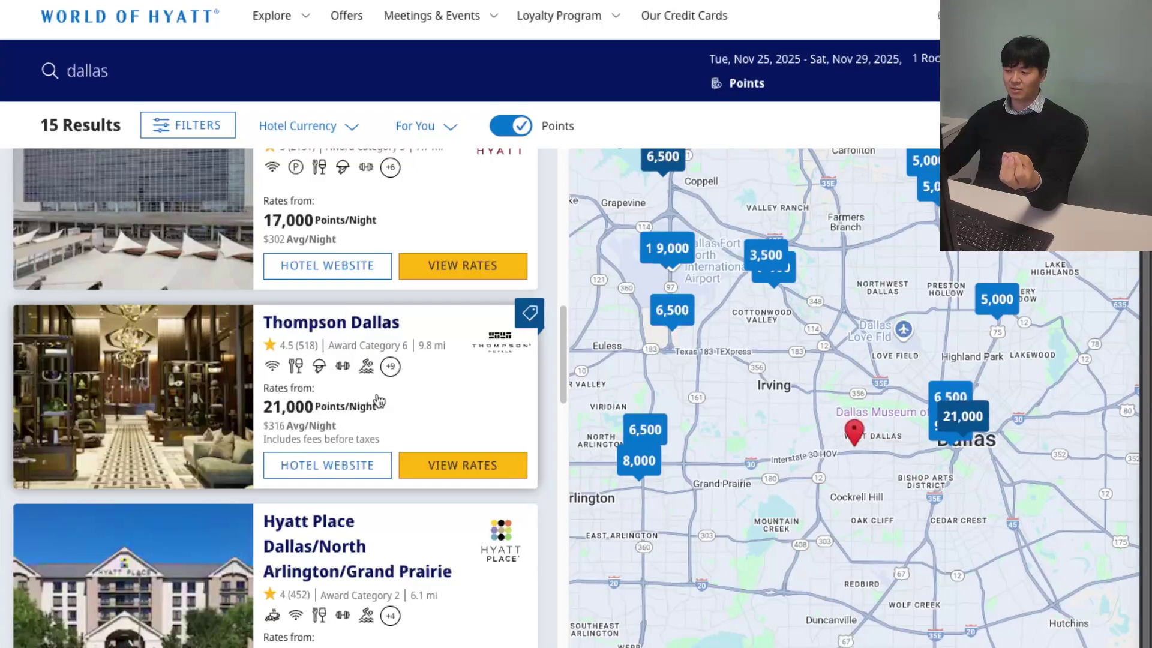
{"action": "scroll", "coordinate": [1014, 465], "scroll_direction": "up", "scroll_amount": 3}
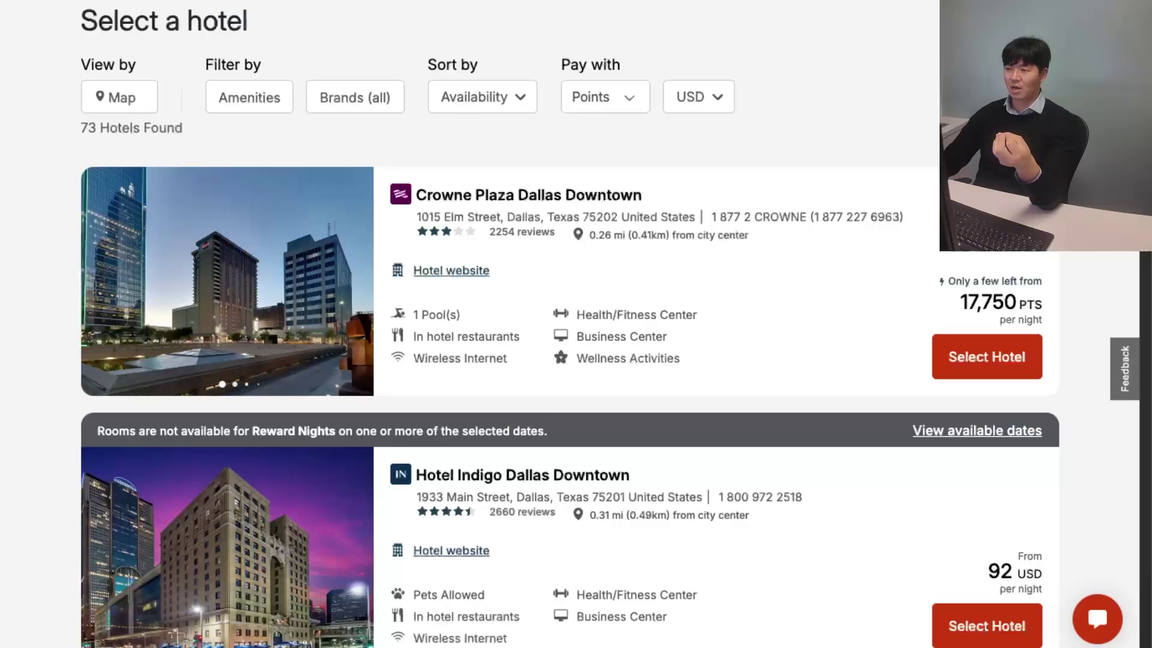
- Return to the IHG results and examine the reward night listings from Crowne Plaza to Holiday Inn Express Dallas Downtown
{"action": "scroll", "coordinate": [529, 468], "scroll_direction": "down", "scroll_amount": 2}
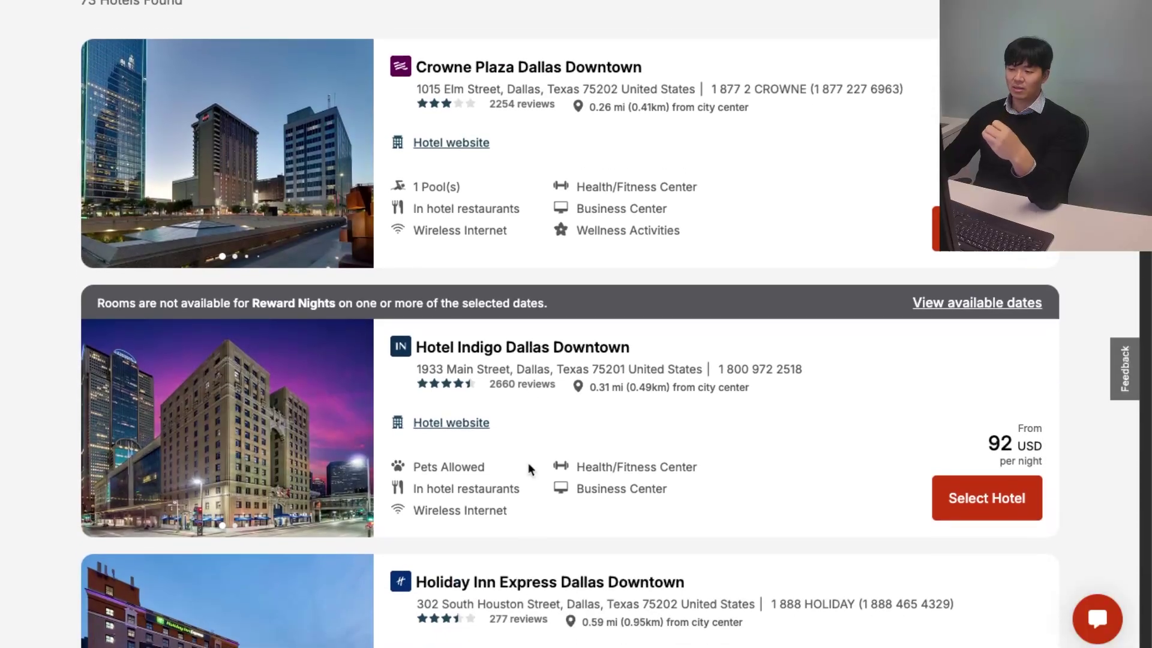
{"action": "scroll", "coordinate": [529, 461], "scroll_direction": "down", "scroll_amount": 1}
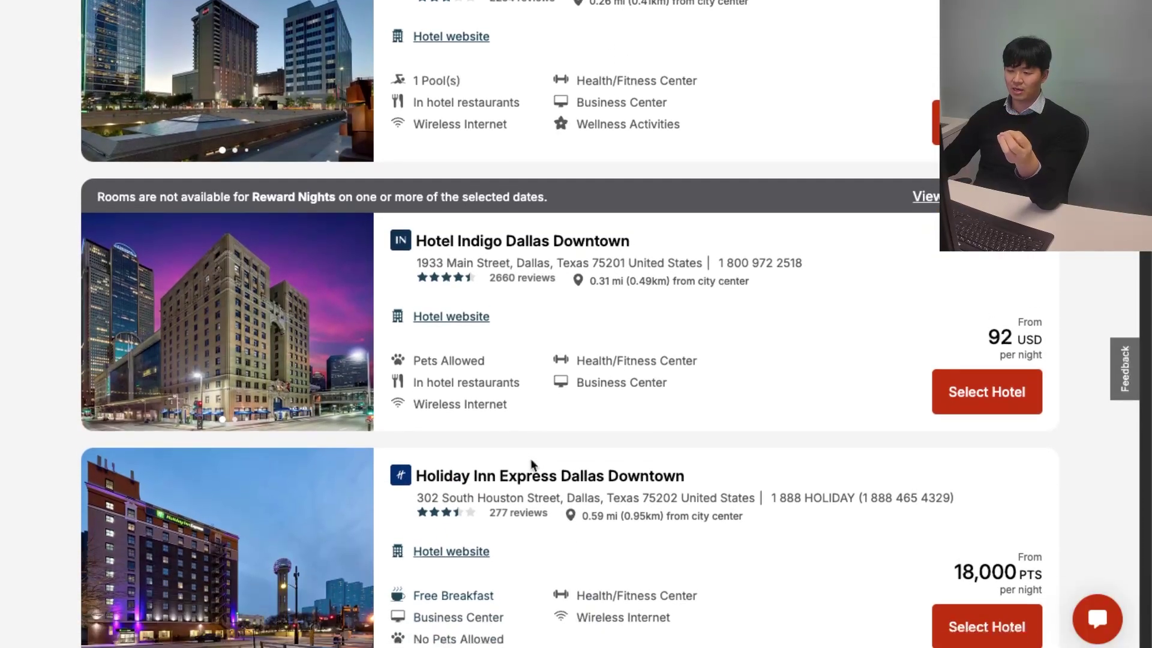
{"action": "scroll", "coordinate": [549, 473], "scroll_direction": "up", "scroll_amount": 5}
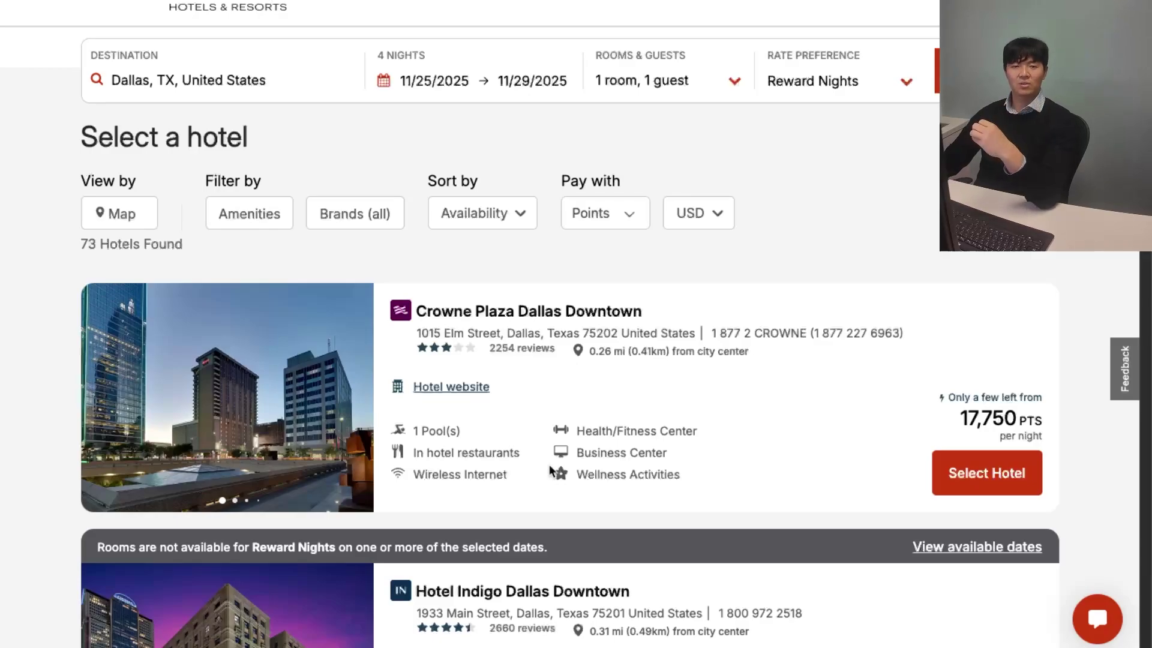
{"action": "scroll", "coordinate": [550, 469], "scroll_direction": "down", "scroll_amount": 1}
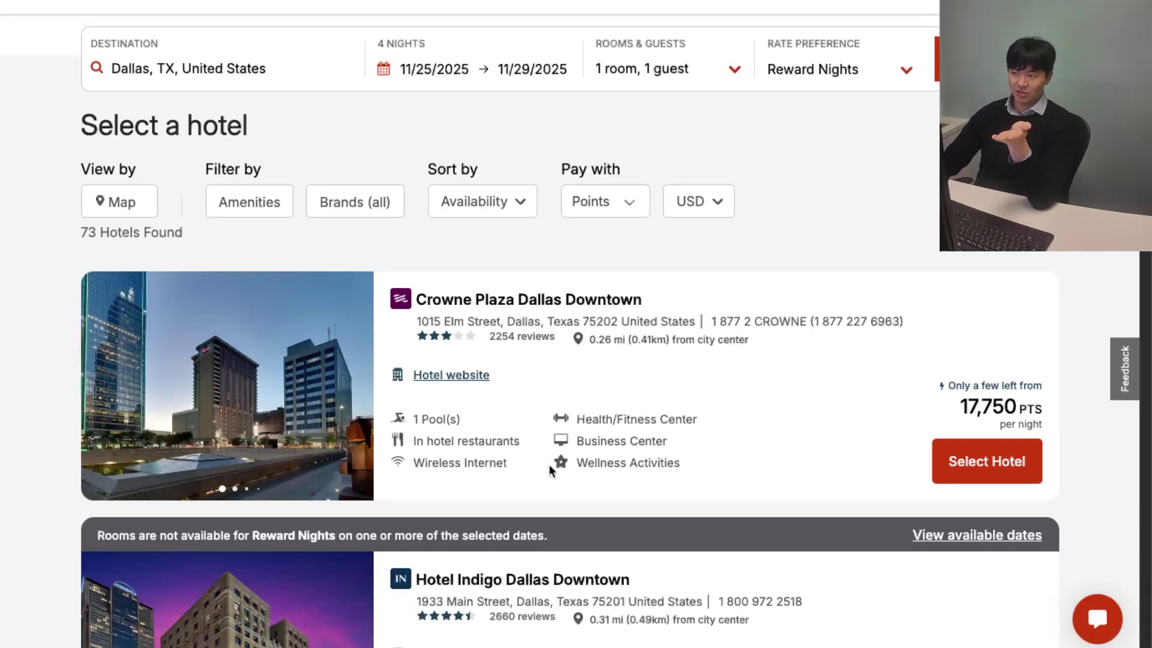
{"action": "scroll", "coordinate": [637, 472], "scroll_direction": "up", "scroll_amount": 3}
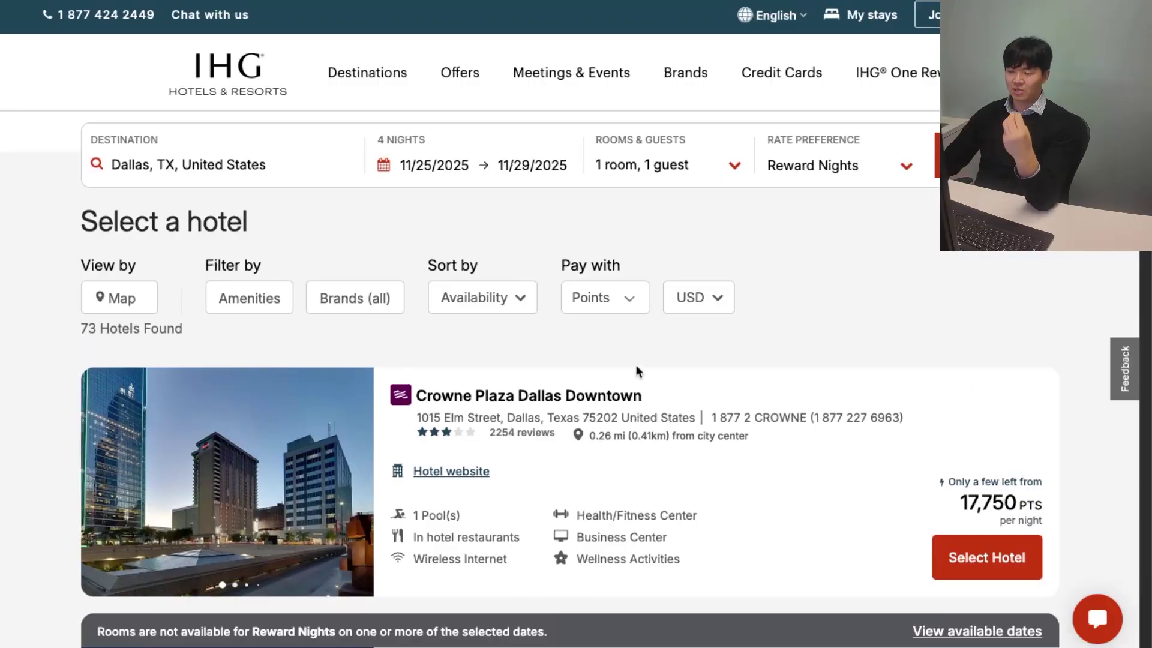
- Open the IHG credit cards page and review the card offers, including the IHG One Rewards Premier card's bonus, benefits and annual fee
{"action": "left_click", "coordinate": [771, 84]}
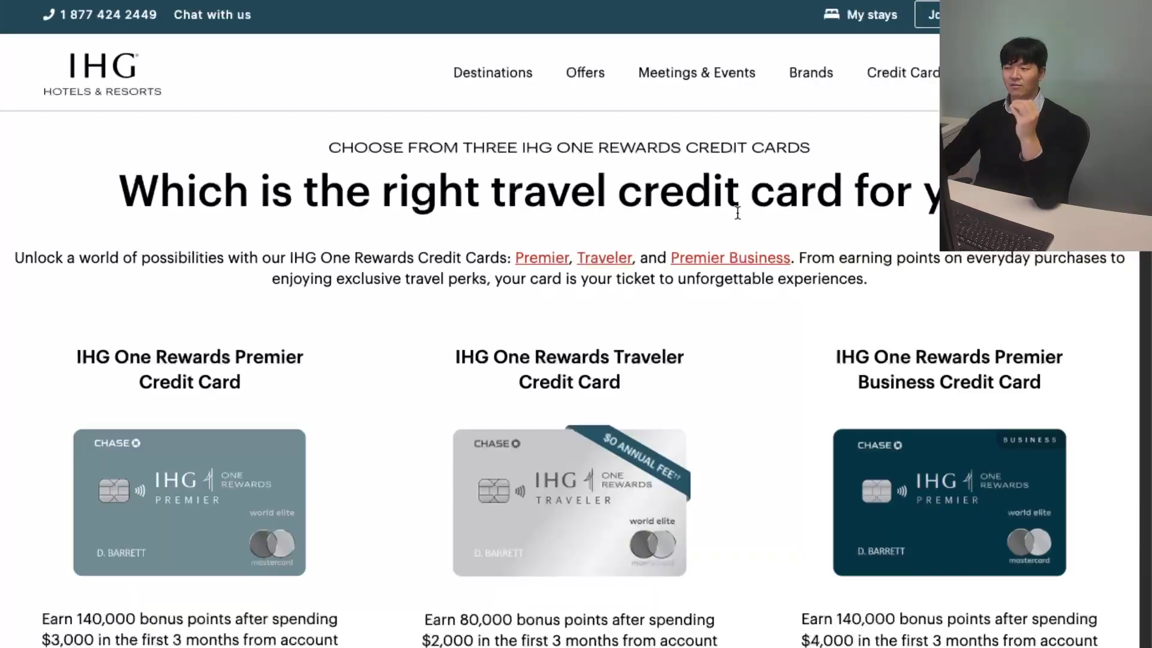
{"action": "scroll", "coordinate": [246, 363], "scroll_direction": "down", "scroll_amount": 3}
{"action": "scroll", "coordinate": [246, 360], "scroll_direction": "down", "scroll_amount": 2}
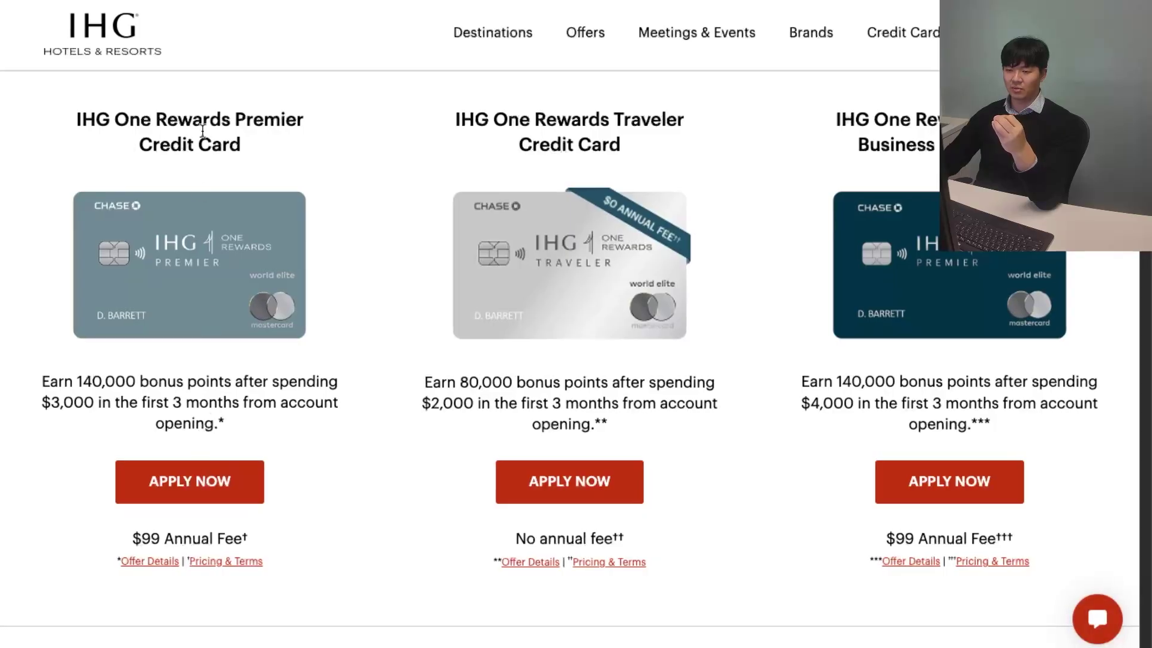
{"action": "scroll", "coordinate": [204, 444], "scroll_direction": "down", "scroll_amount": 5}
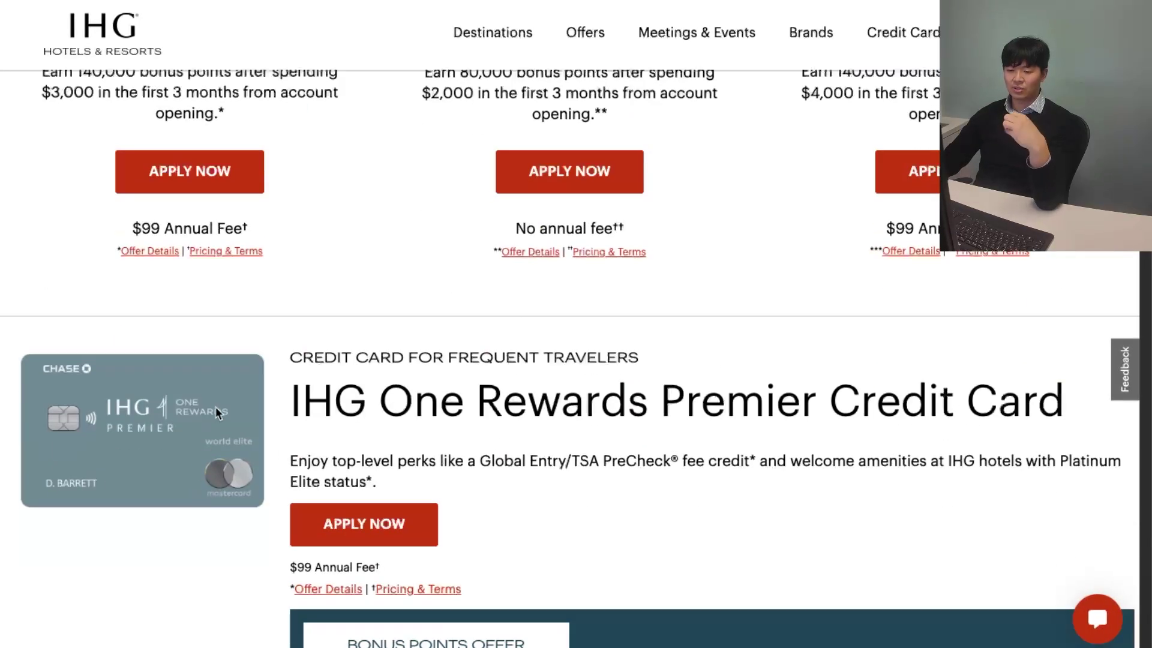
{"action": "scroll", "coordinate": [391, 495], "scroll_direction": "down", "scroll_amount": 2}
{"action": "scroll", "coordinate": [389, 501], "scroll_direction": "down", "scroll_amount": 6}
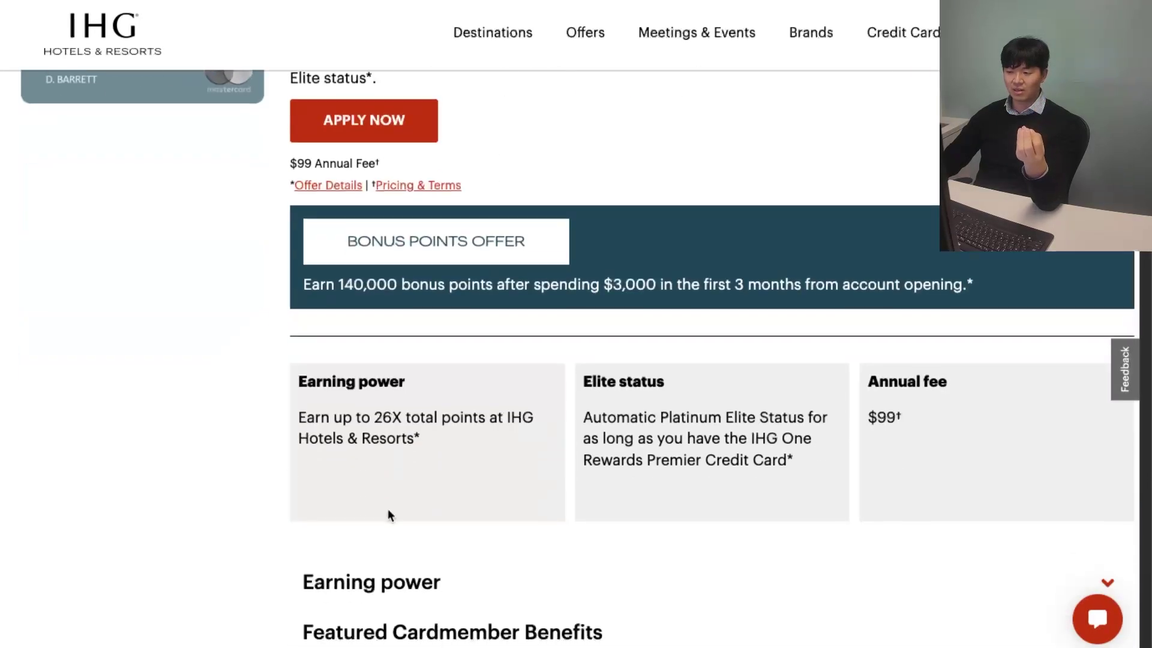
{"action": "scroll", "coordinate": [418, 478], "scroll_direction": "up", "scroll_amount": 2}
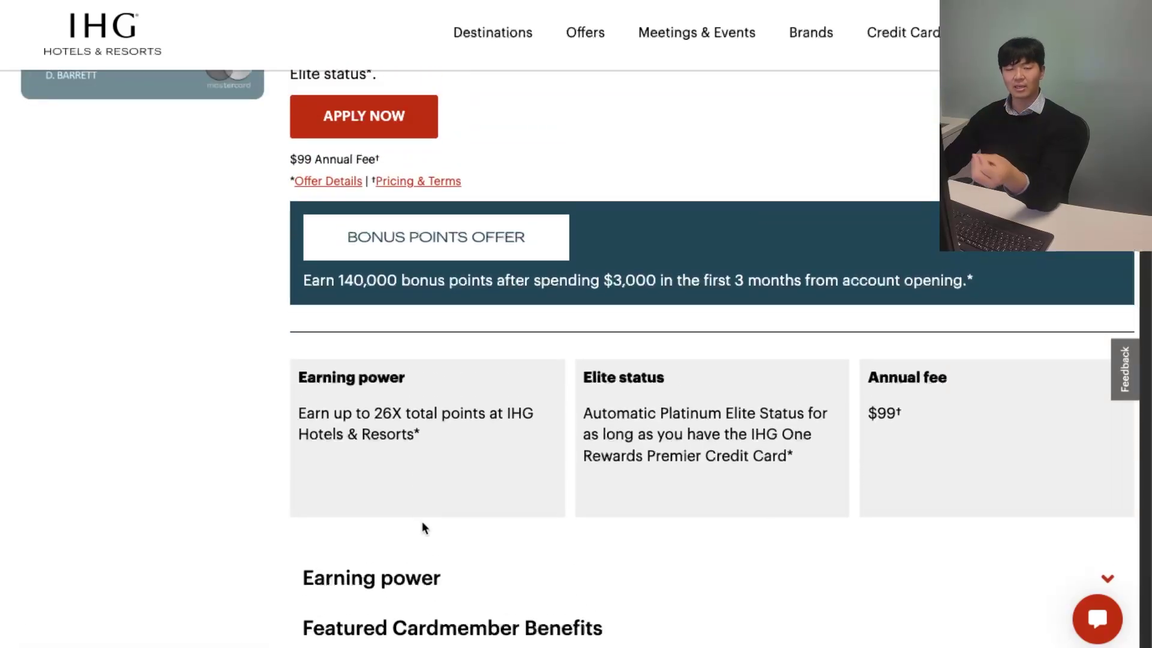
- Expand the Earning power section of the IHG One Rewards Premier card and read its points rates for hotel stays and everyday spending
{"action": "left_click", "coordinate": [423, 592]}
{"action": "scroll", "coordinate": [424, 579], "scroll_direction": "down", "scroll_amount": 4}
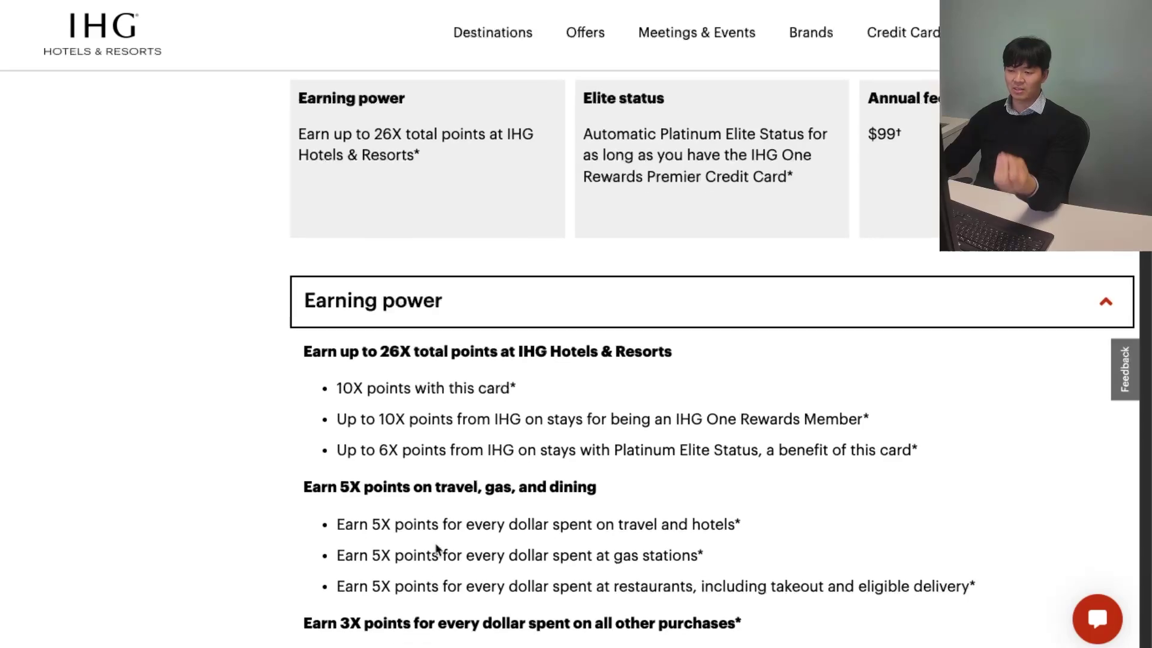
{"action": "scroll", "coordinate": [437, 548], "scroll_direction": "down", "scroll_amount": 1}
{"action": "scroll", "coordinate": [437, 548], "scroll_direction": "down", "scroll_amount": 1}
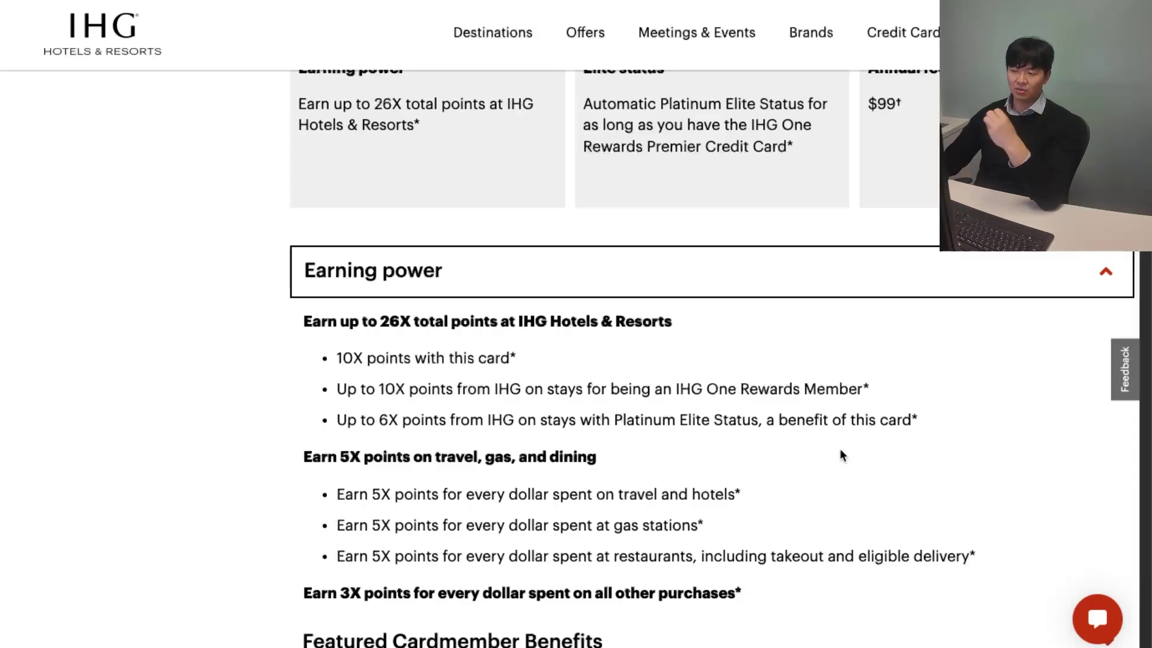
{"action": "scroll", "coordinate": [916, 429], "scroll_direction": "down", "scroll_amount": 1}
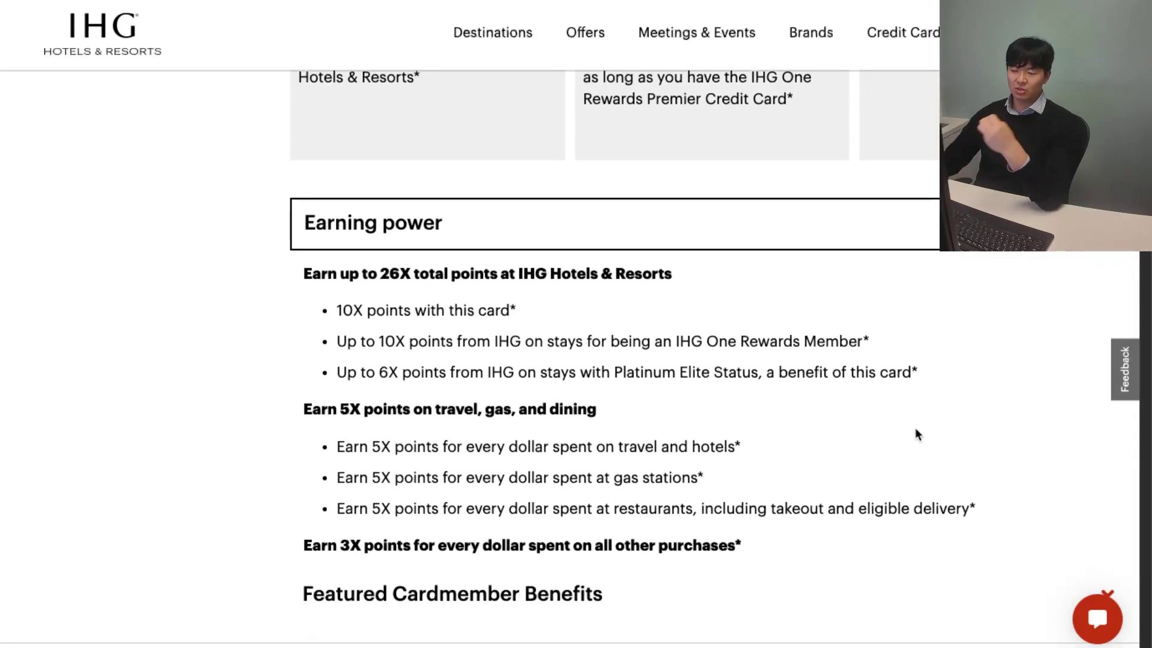
{"action": "scroll", "coordinate": [916, 428], "scroll_direction": "down", "scroll_amount": 1}
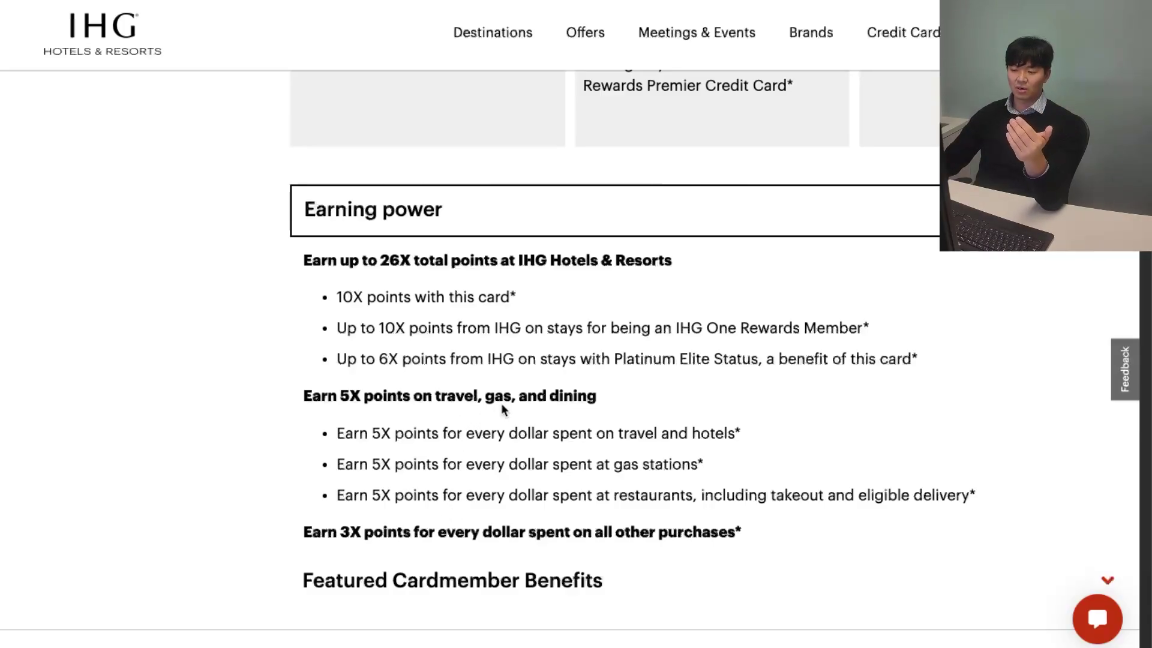
- Highlight the travel, gas and dining earning categories and the earning rate on all other purchases while reading them
{"action": "left_click_drag", "start_coordinate": [551, 396], "coordinate": [601, 395]}
{"action": "left_click", "coordinate": [601, 395]}
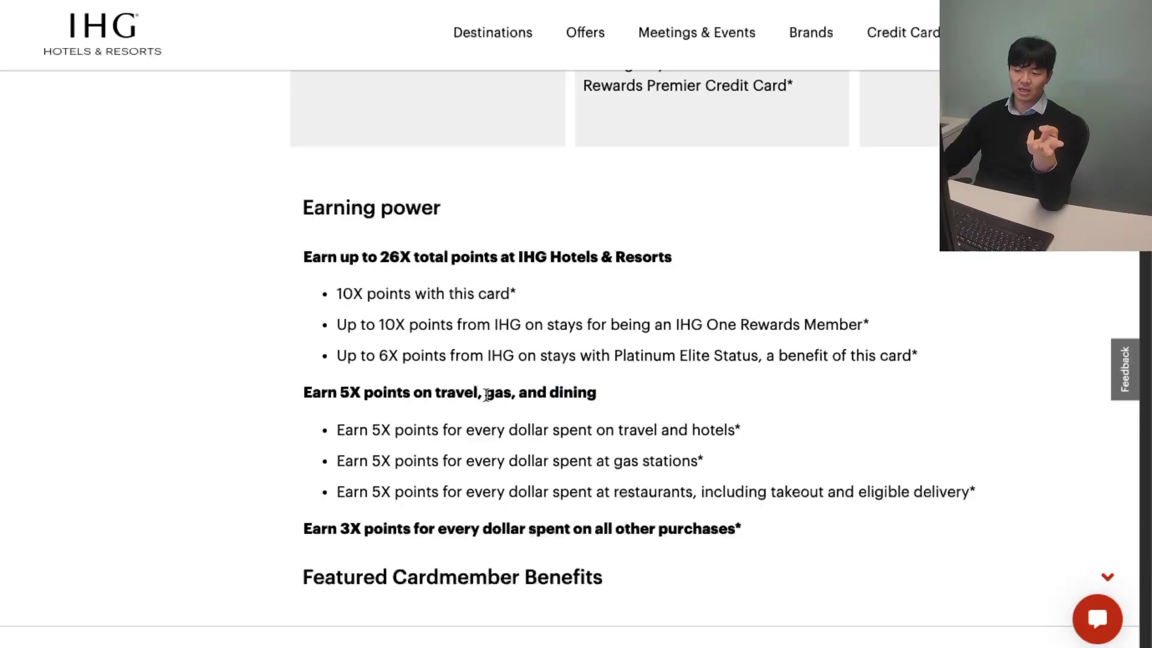
{"action": "left_click_drag", "start_coordinate": [485, 393], "coordinate": [442, 390]}
{"action": "left_click", "coordinate": [441, 391]}
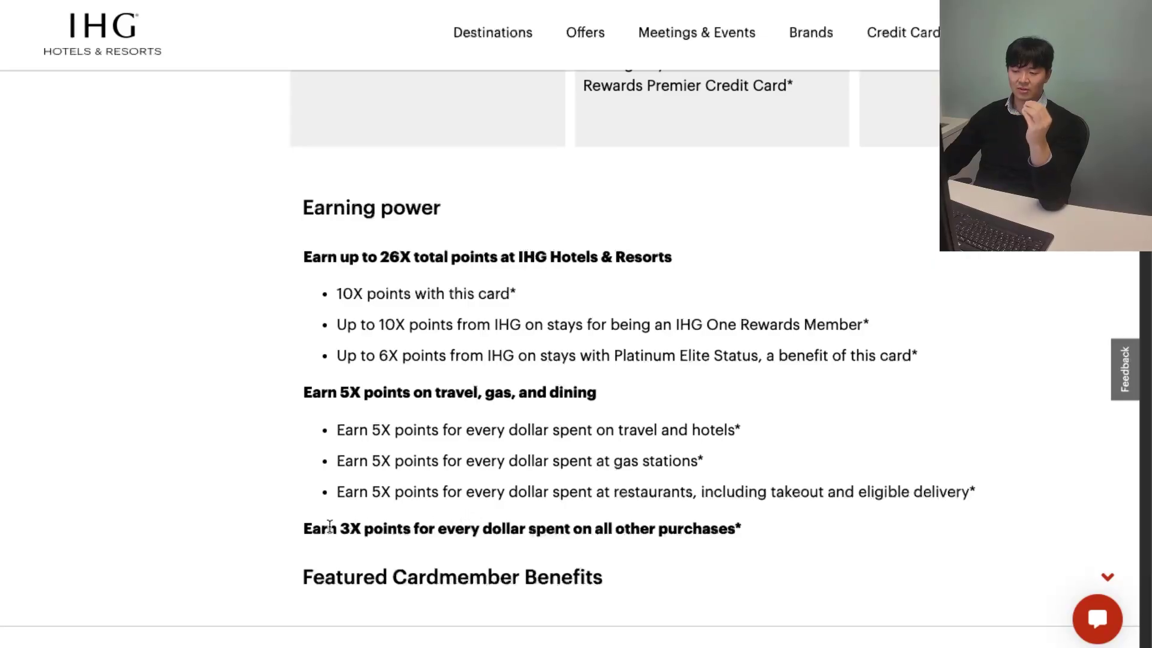
{"action": "left_click_drag", "start_coordinate": [312, 527], "coordinate": [764, 517]}
{"action": "left_click", "coordinate": [765, 534]}
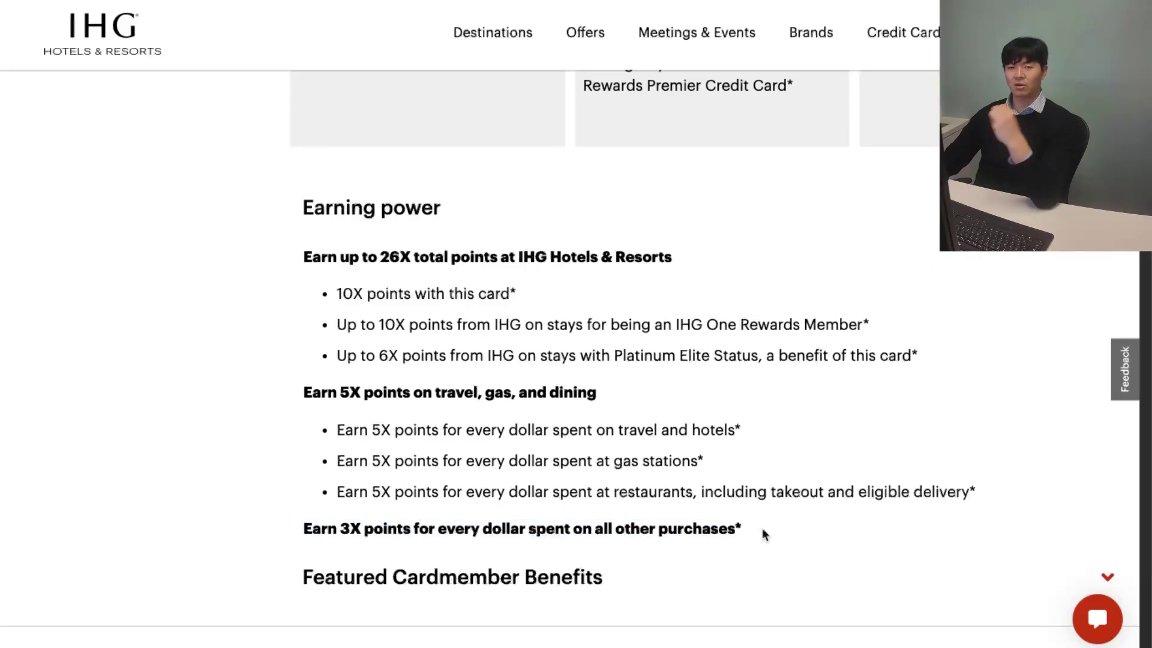
- Recheck the IHG Premier card's bonus points offer and return to the Dallas Hyatt results to view the Thompson Dallas points rate
{"action": "scroll", "coordinate": [762, 528], "scroll_direction": "up", "scroll_amount": 3}
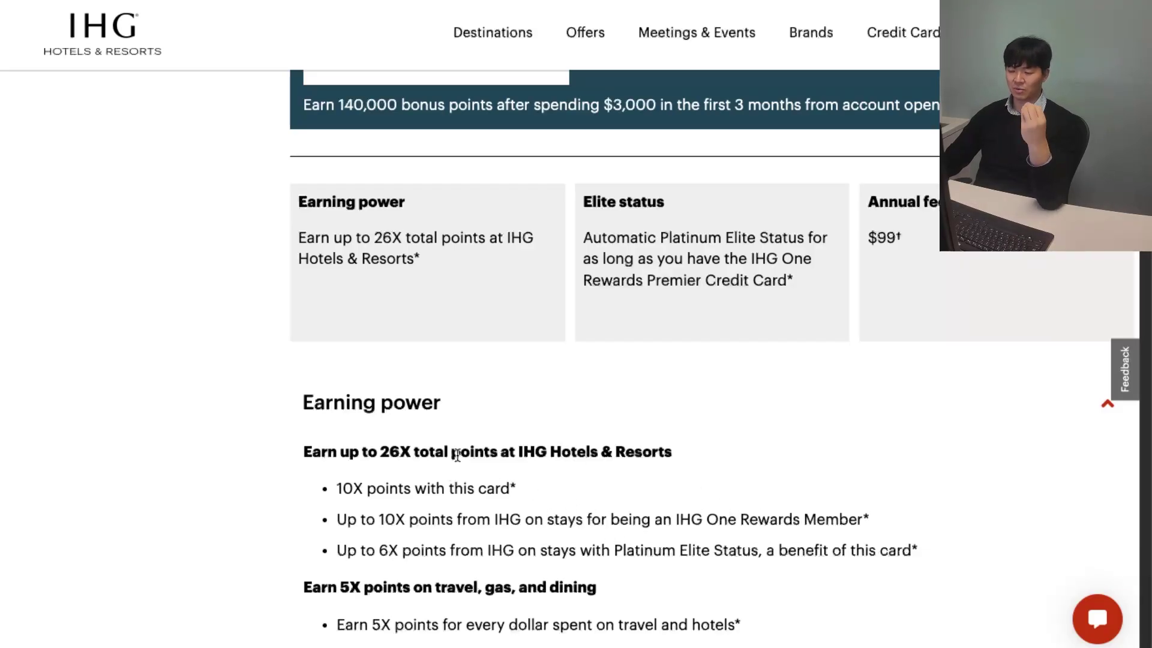
{"action": "scroll", "coordinate": [528, 572], "scroll_direction": "up", "scroll_amount": 5}
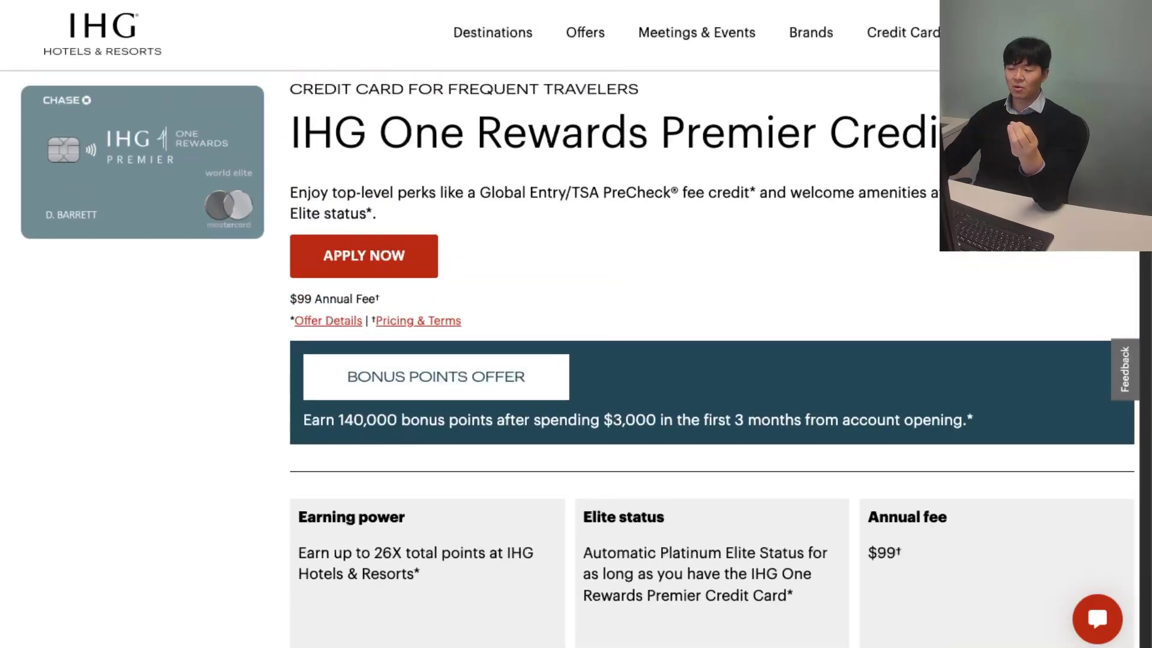
{"action": "left_click", "coordinate": [552, 1]}
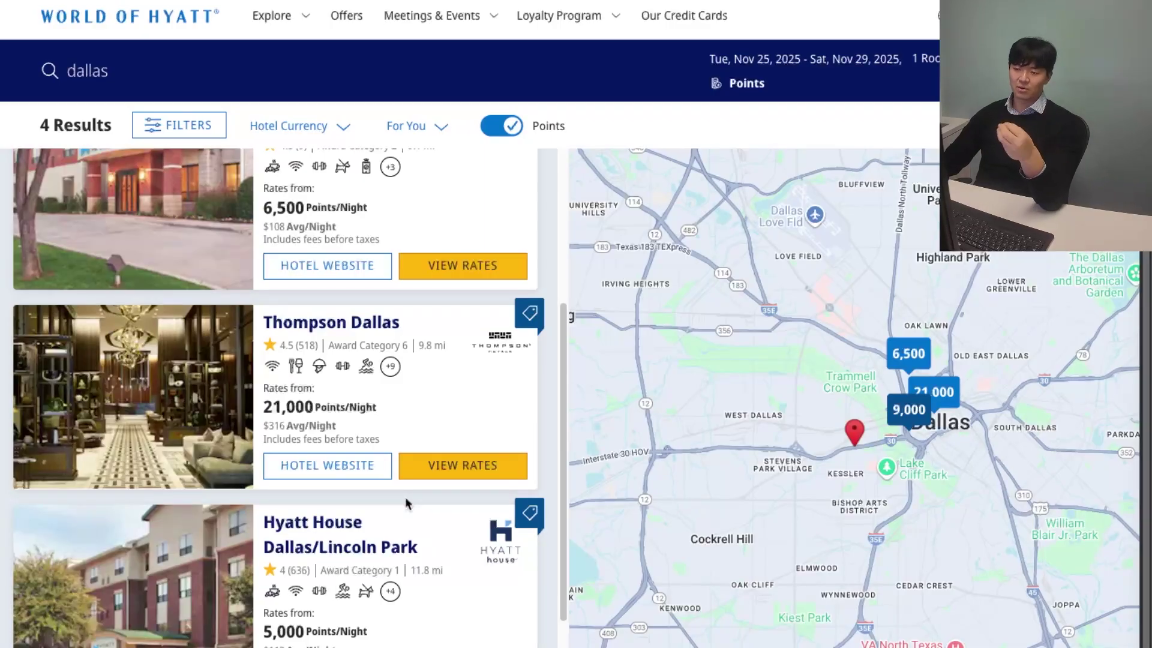
{"action": "scroll", "coordinate": [405, 497], "scroll_direction": "up", "scroll_amount": 1}
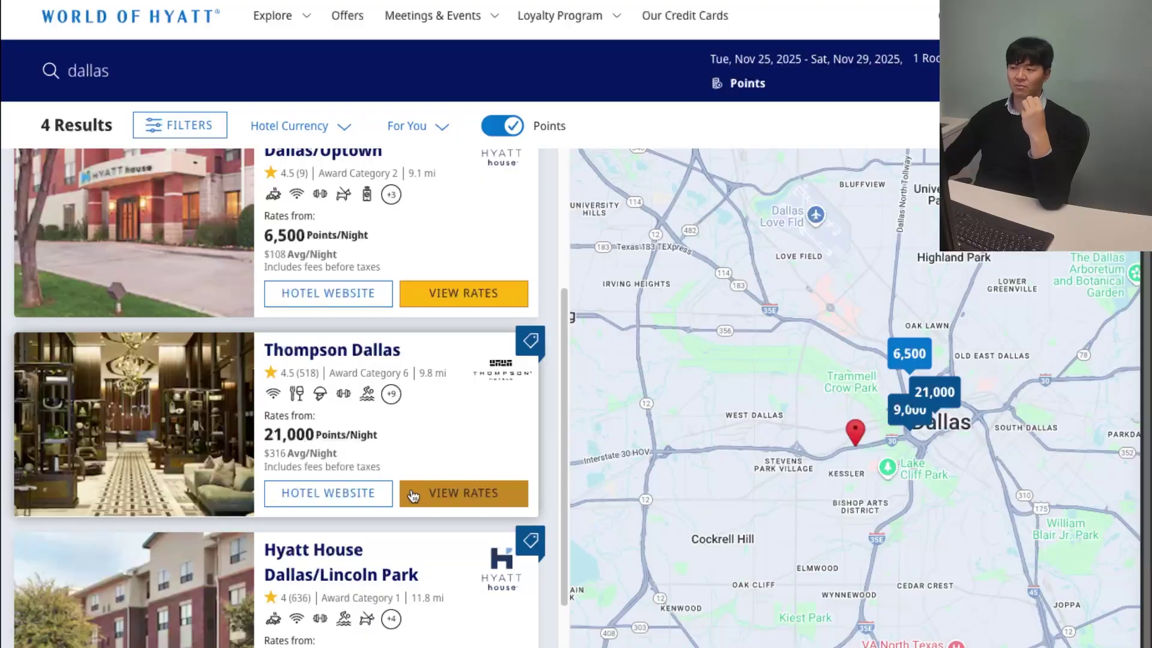